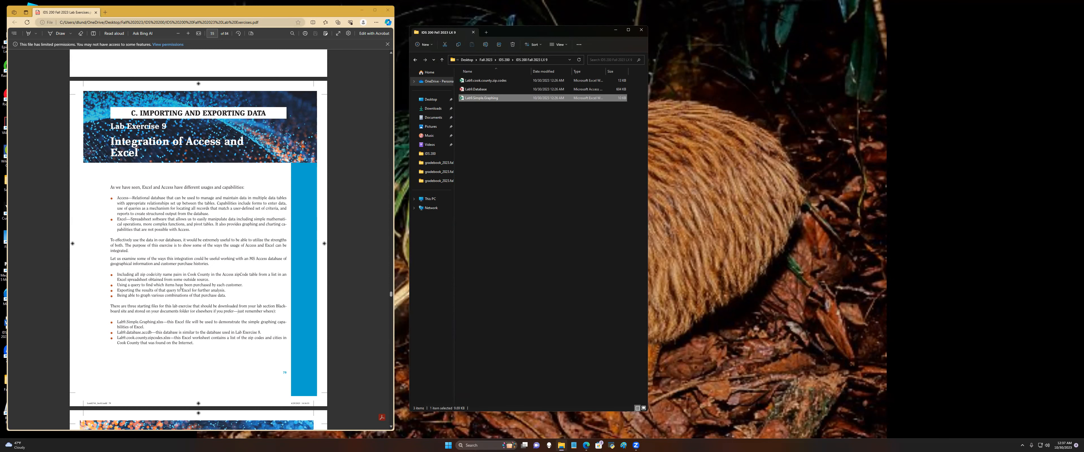
# Open the Lab9.Simple.Graphing workbook in Excel and place its window beside the lab instructions
pyautogui.scroll(-10, 181, 287)
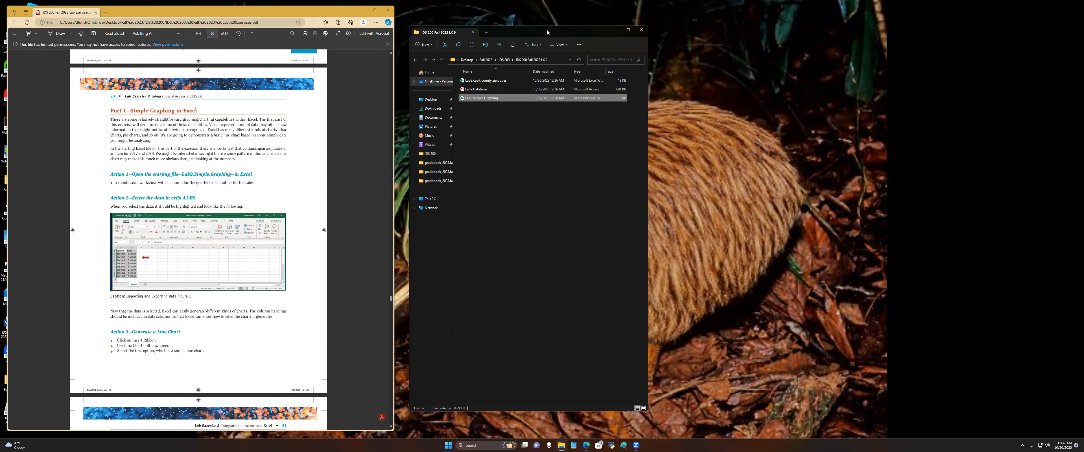
pyautogui.moveTo(548, 29); pyautogui.dragTo(539, 10)
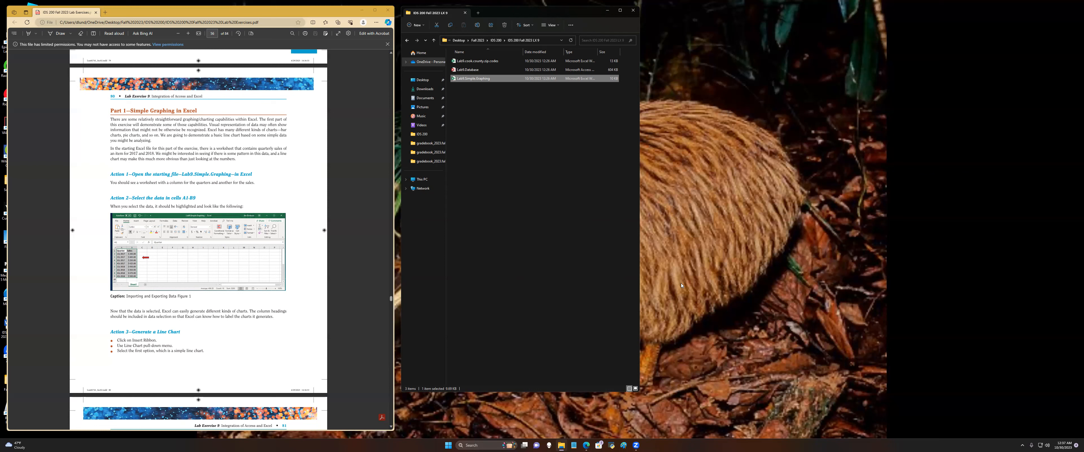
pyautogui.doubleClick(475, 79)
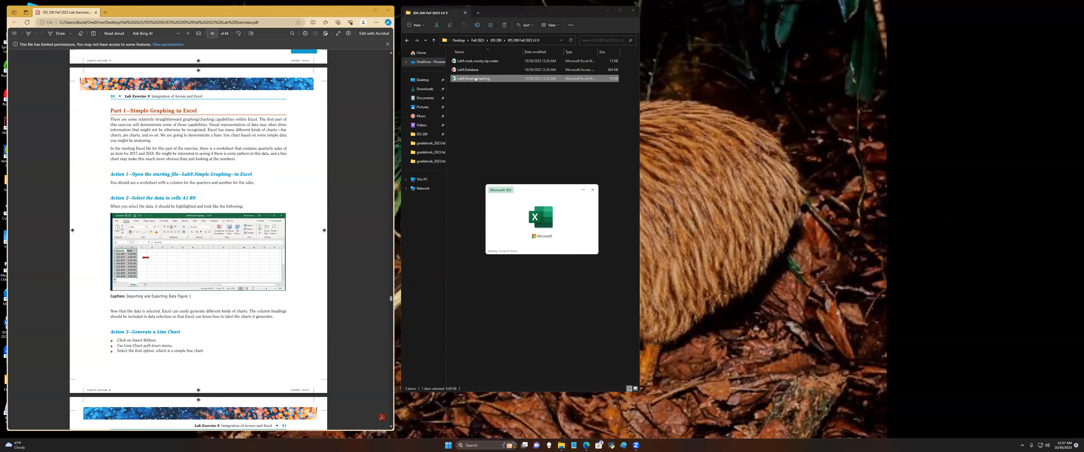
pyautogui.click(578, 30)
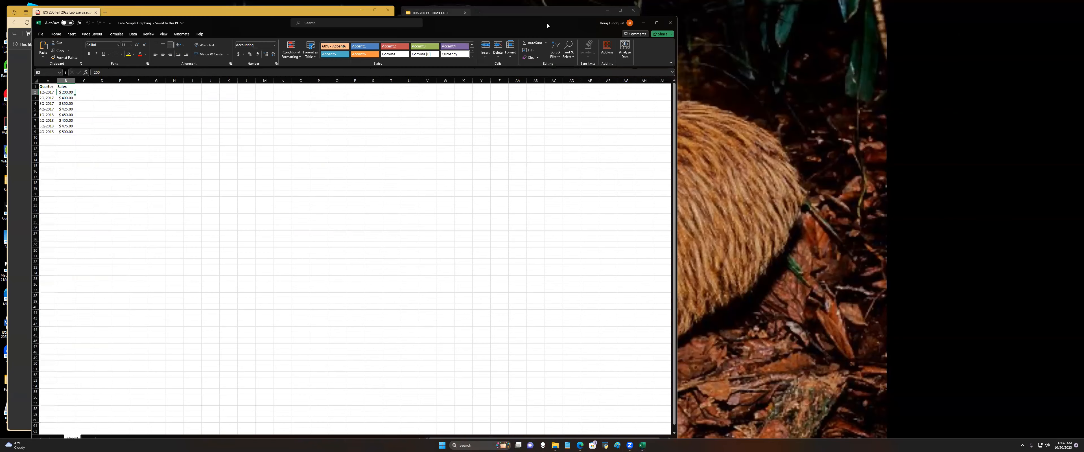
pyautogui.moveTo(547, 24); pyautogui.dragTo(912, 11)
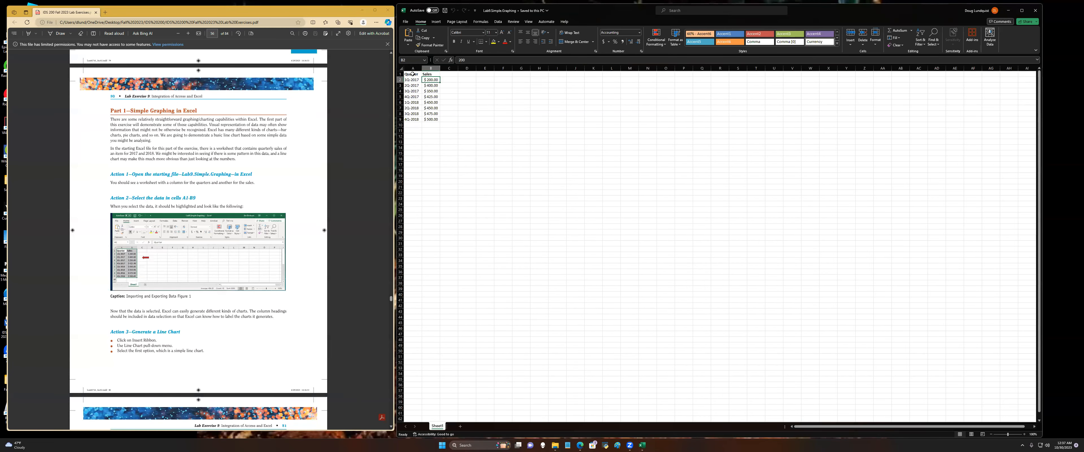
# Insert a simple 2-D line chart of the quarterly sales in A1:B9 and move it beside the data
pyautogui.moveTo(412, 74); pyautogui.dragTo(425, 117)
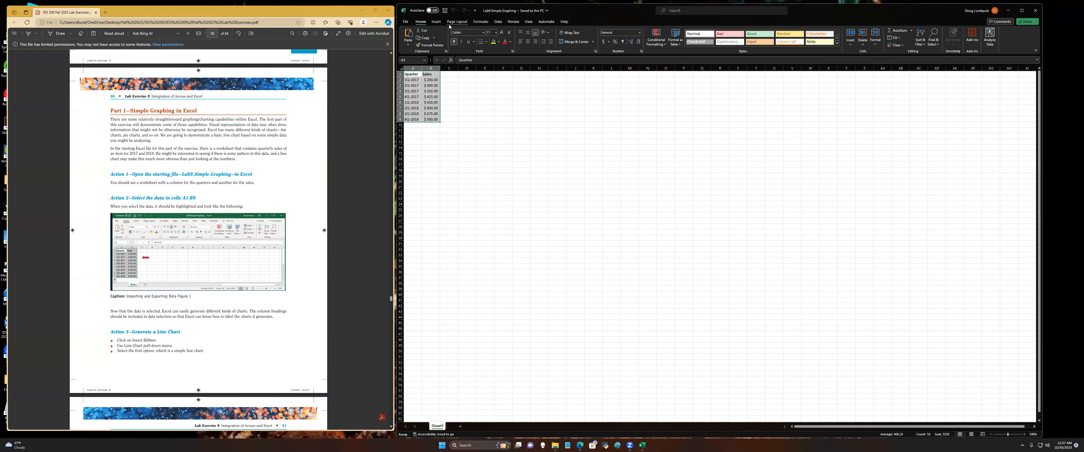
pyautogui.click(436, 23)
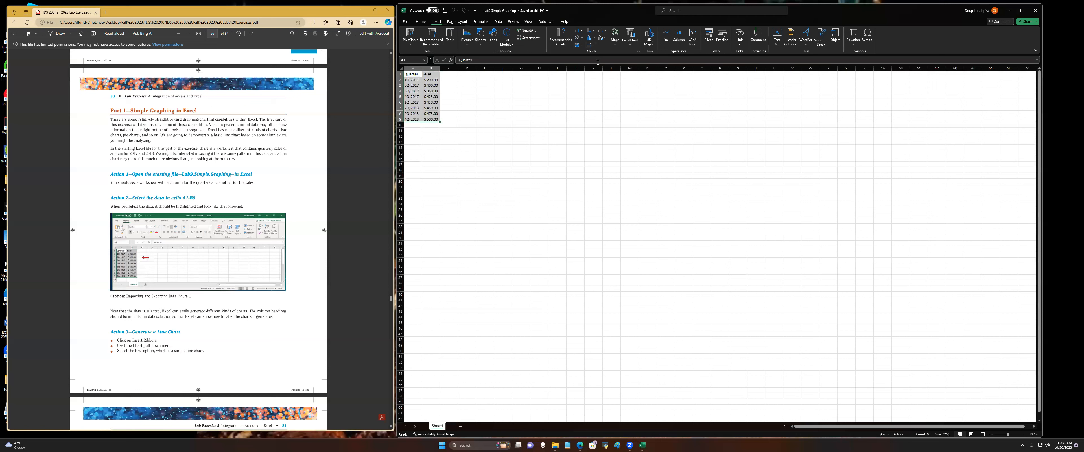
pyautogui.click(583, 38)
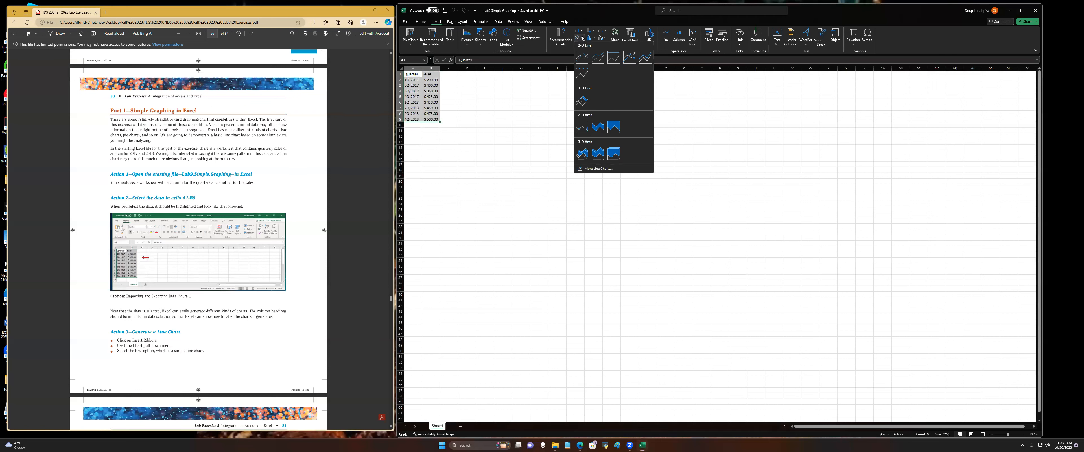
pyautogui.click(581, 57)
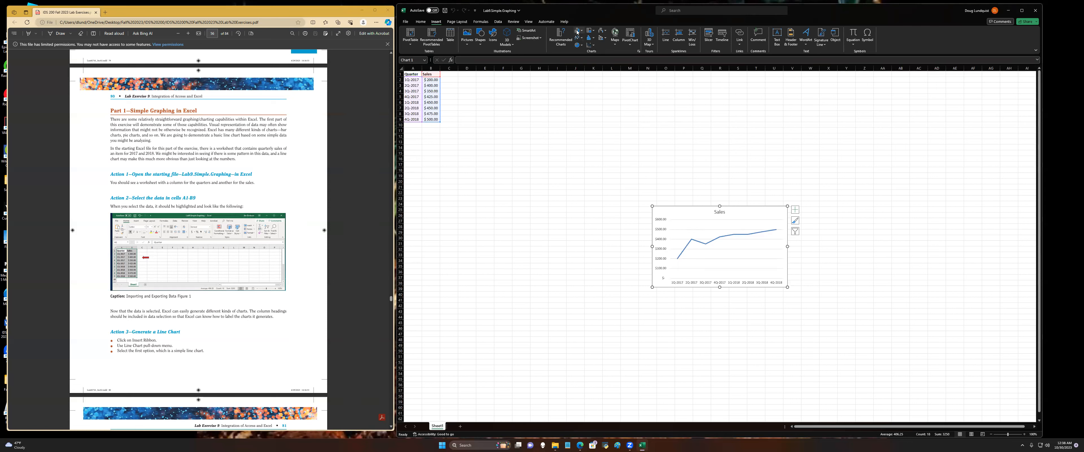
pyautogui.moveTo(697, 210); pyautogui.dragTo(523, 87)
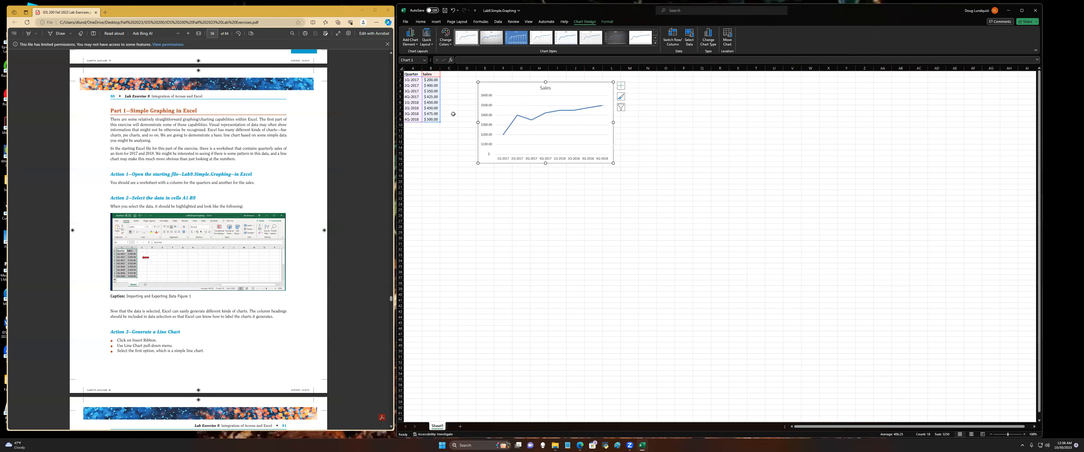
# Open the Lab9.Database file in Access from the lab folder and dismiss the security notice
pyautogui.scroll(-4, 262, 266)
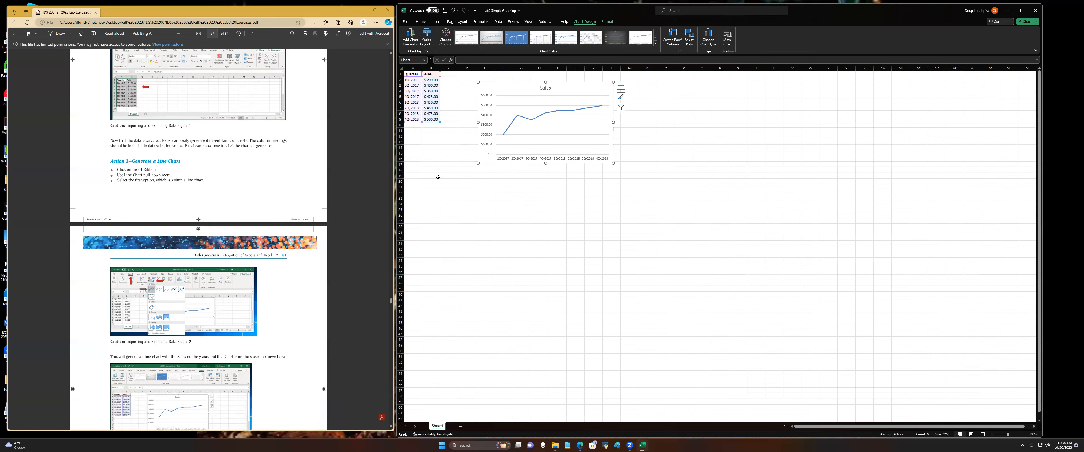
pyautogui.scroll(-5, 200, 157)
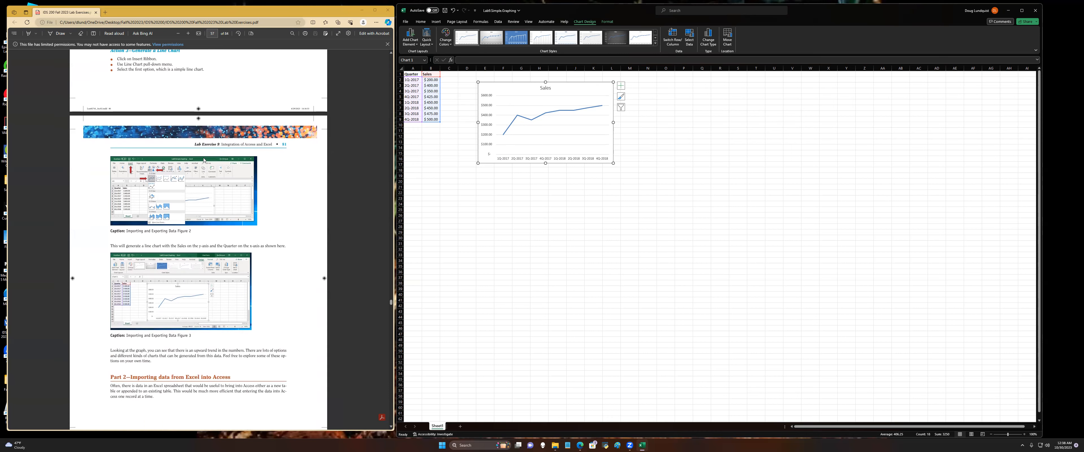
pyautogui.scroll(-5, 198, 156)
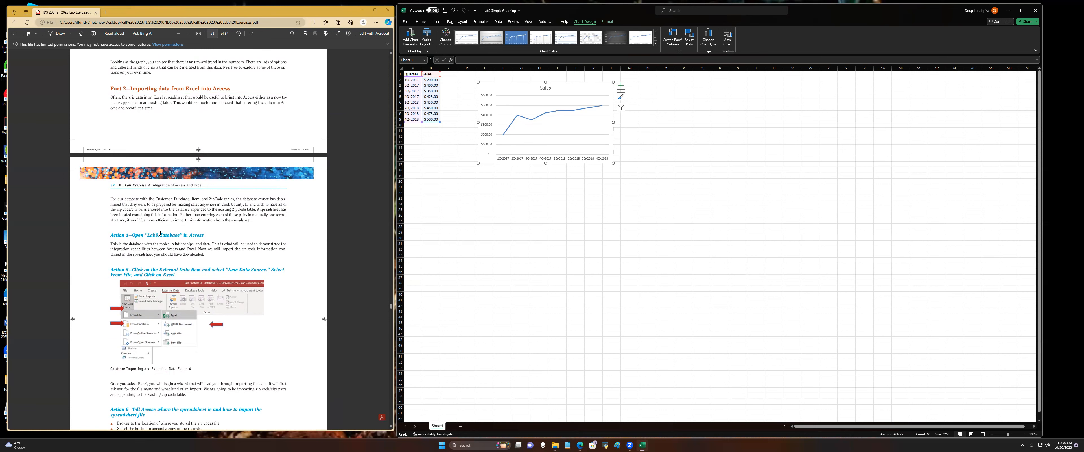
pyautogui.scroll(-1, 179, 223)
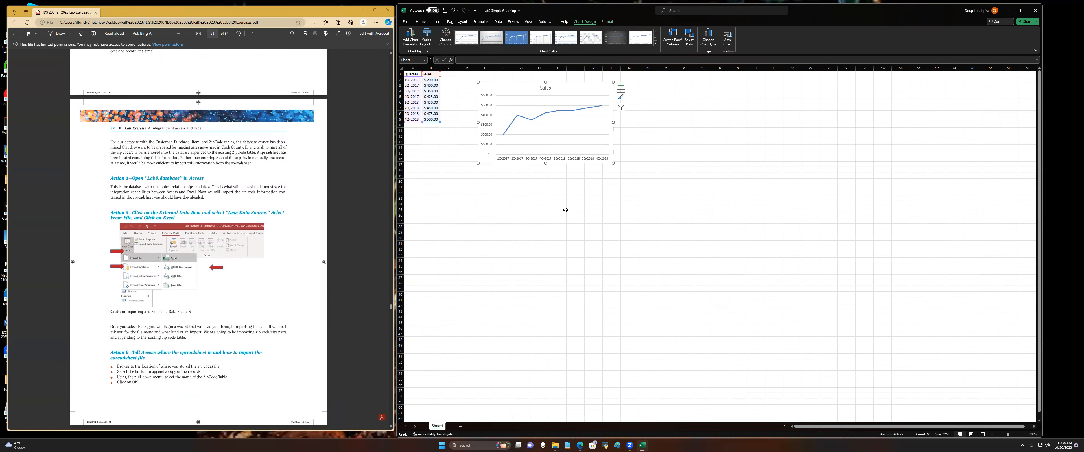
pyautogui.click(555, 445)
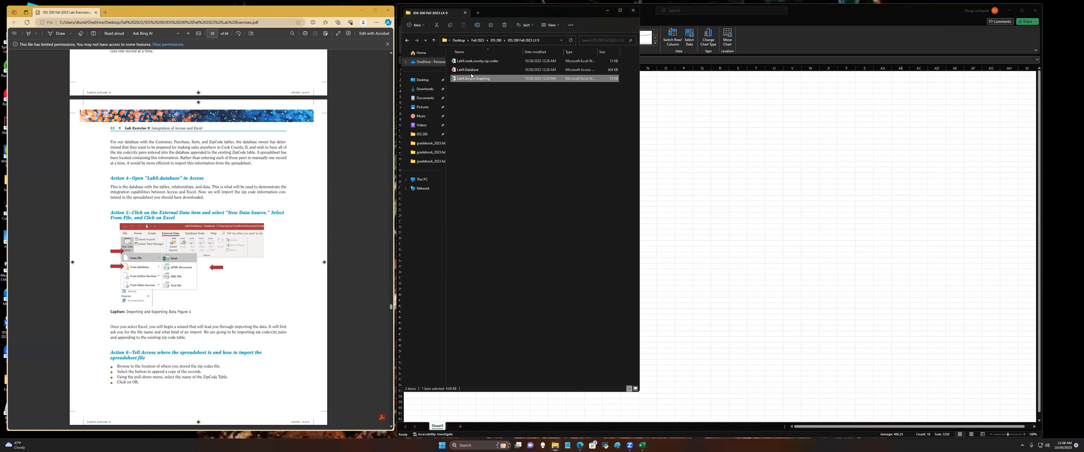
pyautogui.doubleClick(472, 70)
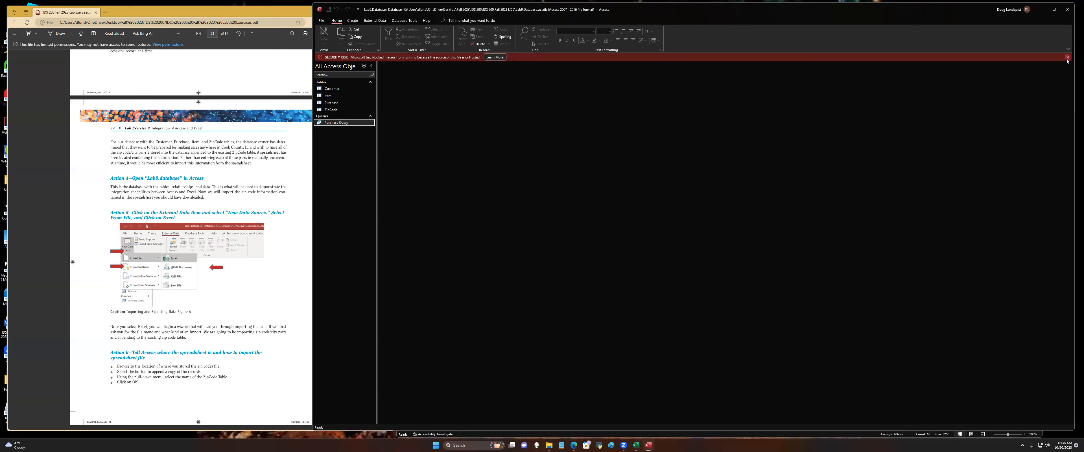
pyautogui.click(1068, 58)
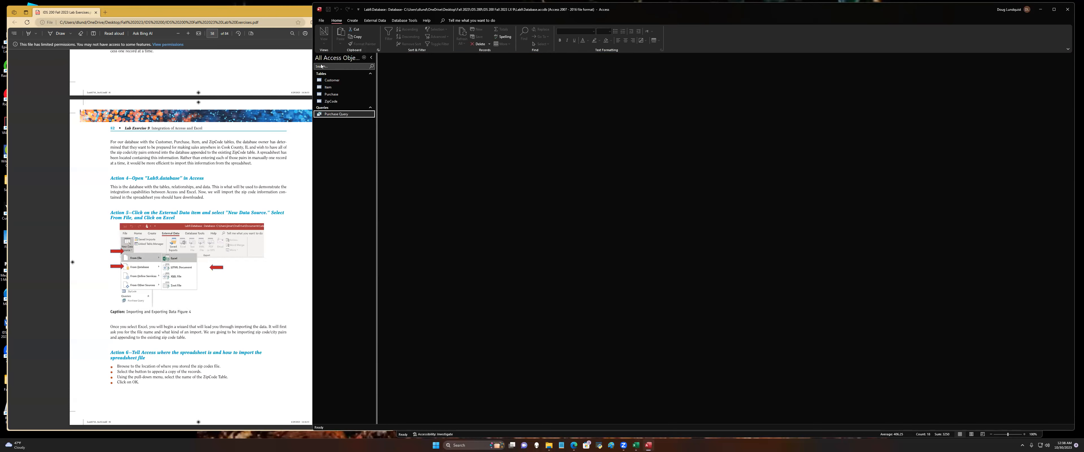
# Look over the database's tables and open the Purchase Query to view its records
pyautogui.click(331, 81)
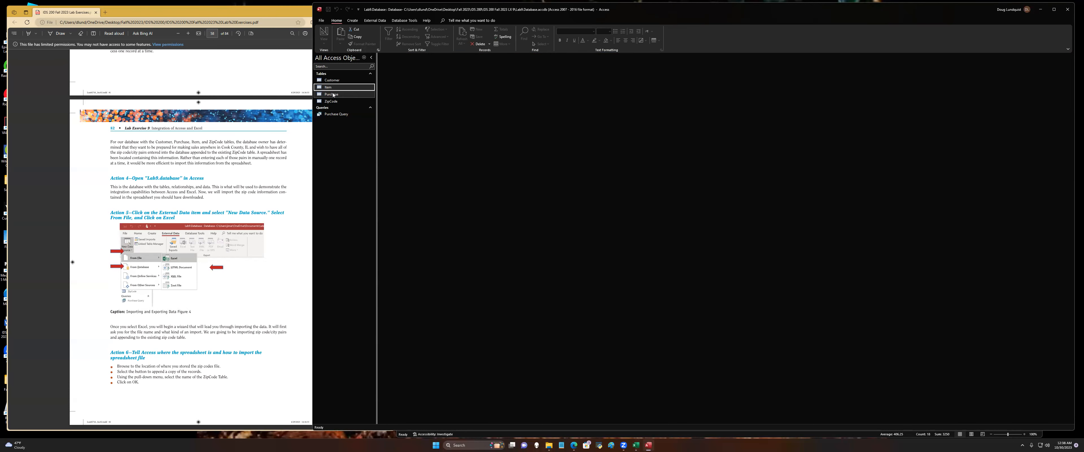
pyautogui.click(331, 94)
pyautogui.click(330, 103)
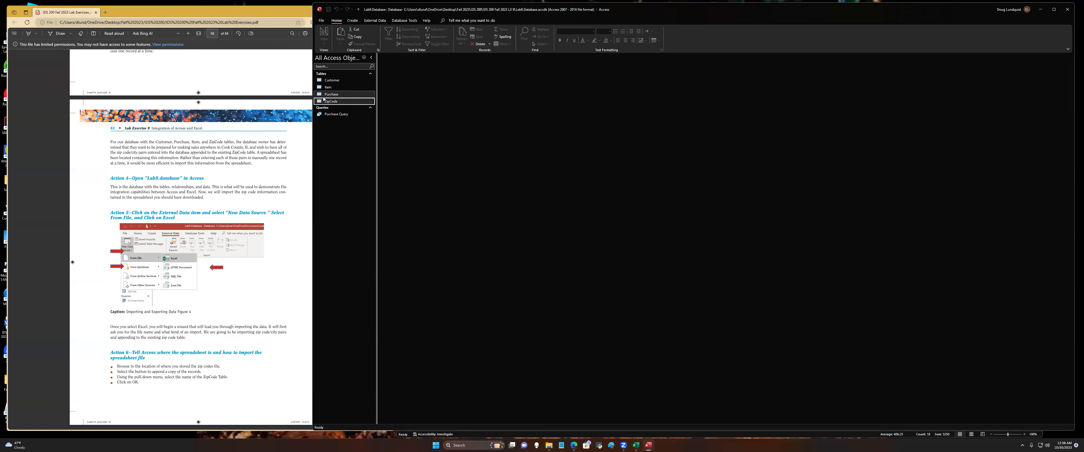
pyautogui.click(337, 115)
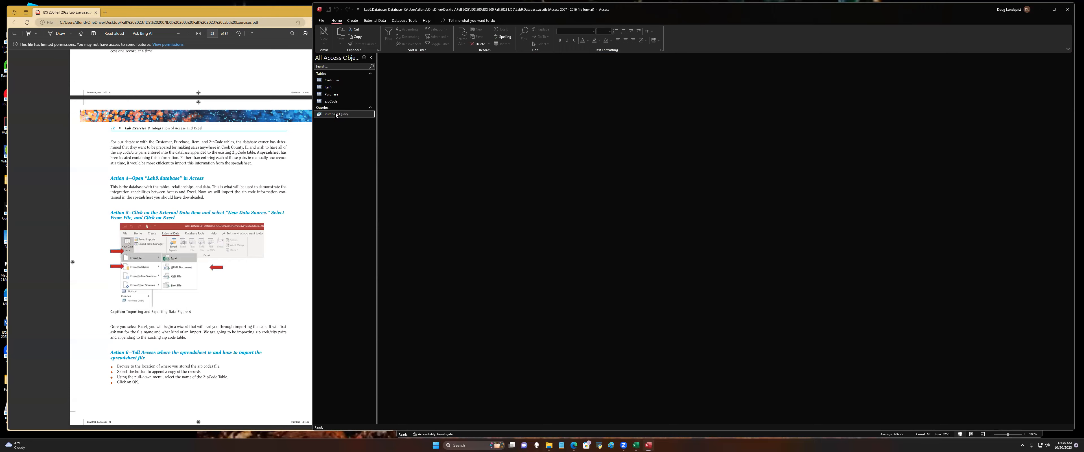
pyautogui.doubleClick(336, 114)
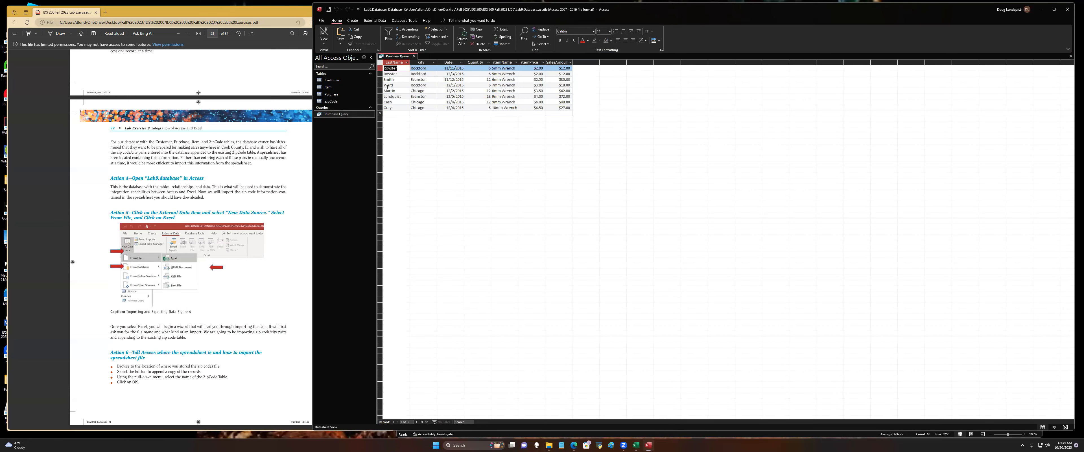
pyautogui.click(417, 91)
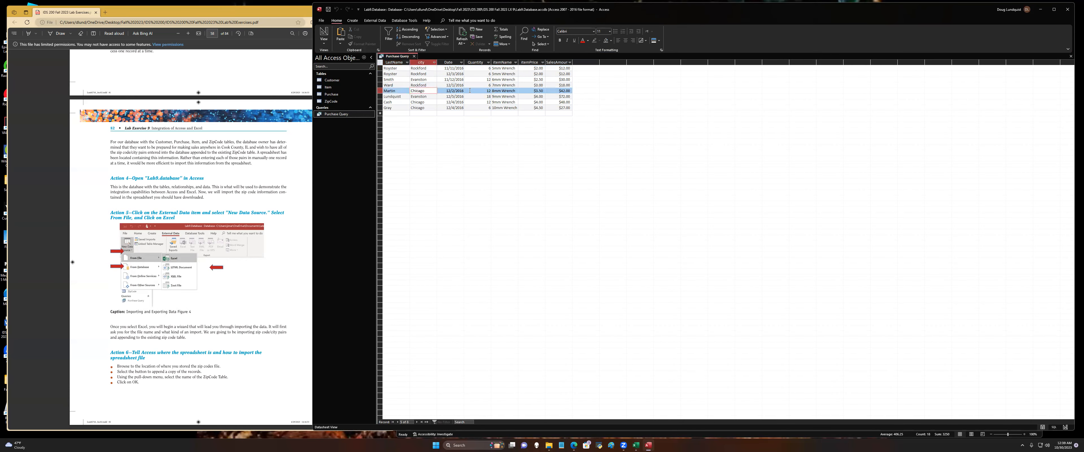
# Examine the Purchase Query's table relationships and fields in Design View, and close the query
pyautogui.click(323, 42)
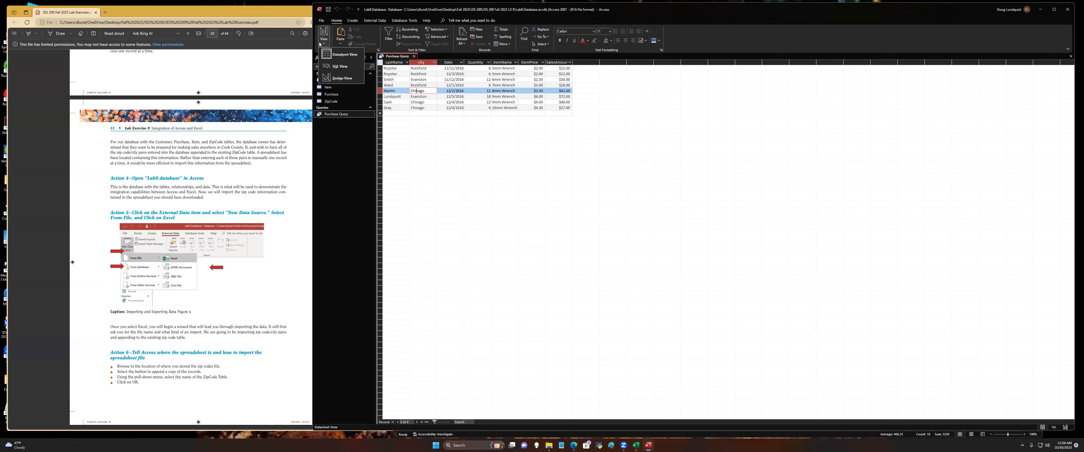
pyautogui.click(341, 78)
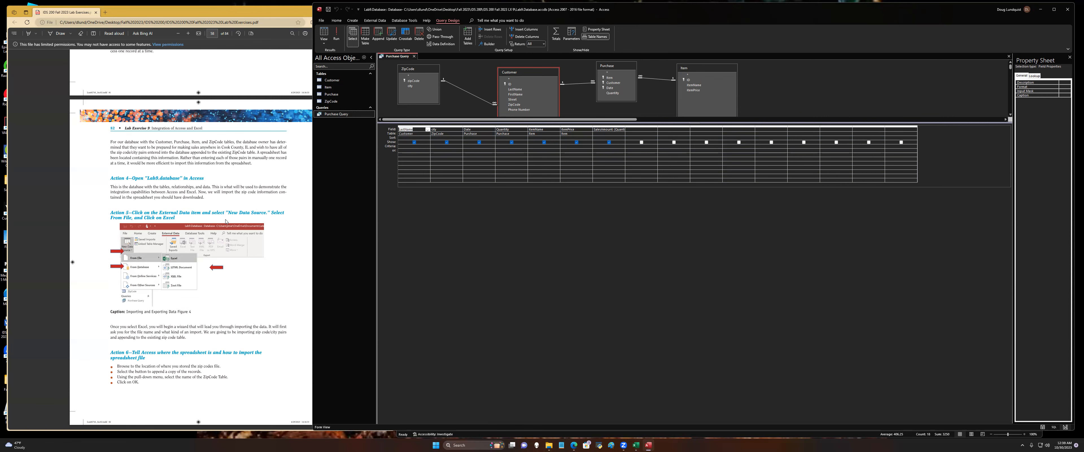
pyautogui.click(1009, 56)
# Start an external data import from an Excel file, following Action 5 of the lab instructions
pyautogui.scroll(-3, 138, 302)
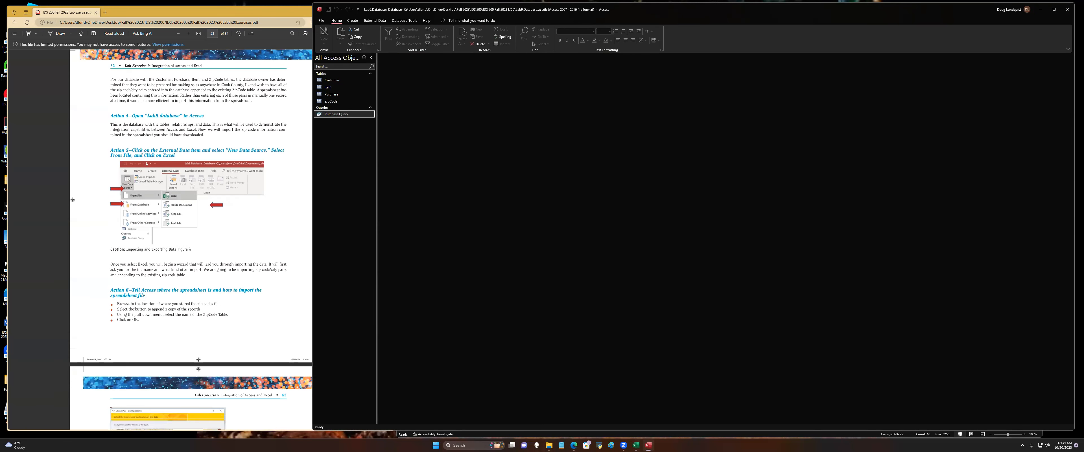
pyautogui.scroll(-3, 158, 254)
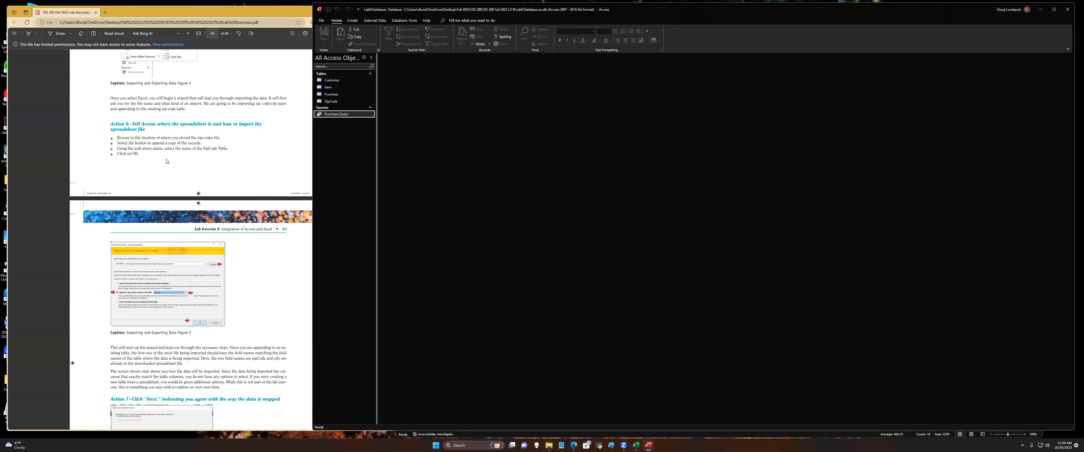
pyautogui.click(373, 21)
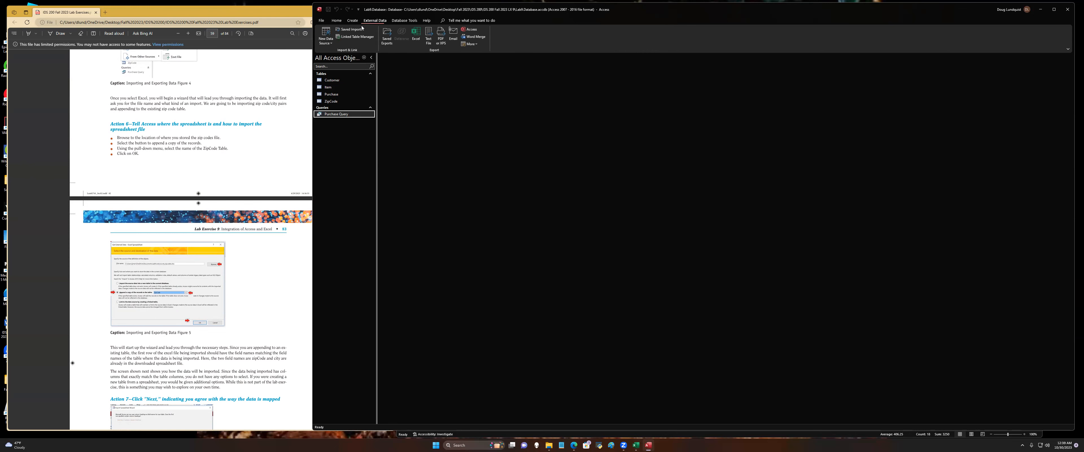
pyautogui.scroll(3, 95, 105)
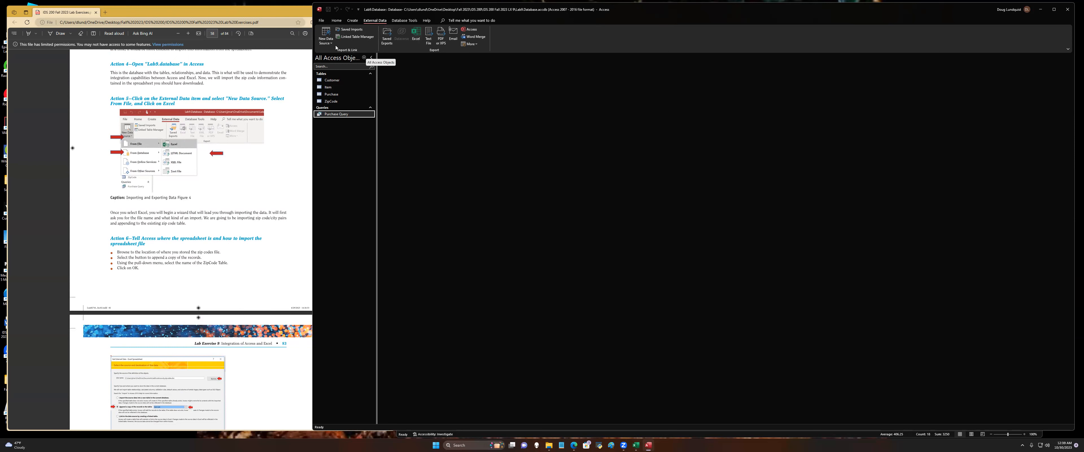
pyautogui.click(326, 36)
pyautogui.moveTo(348, 54)
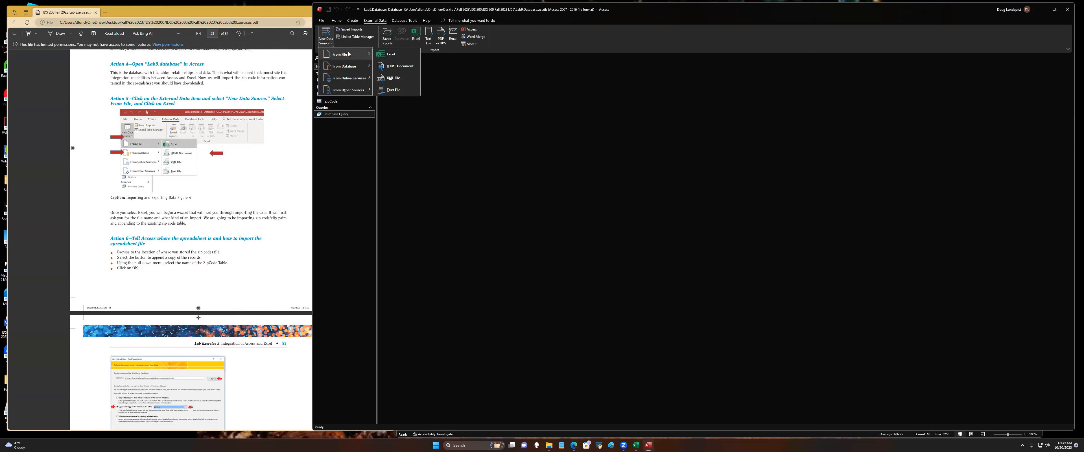
pyautogui.click(401, 54)
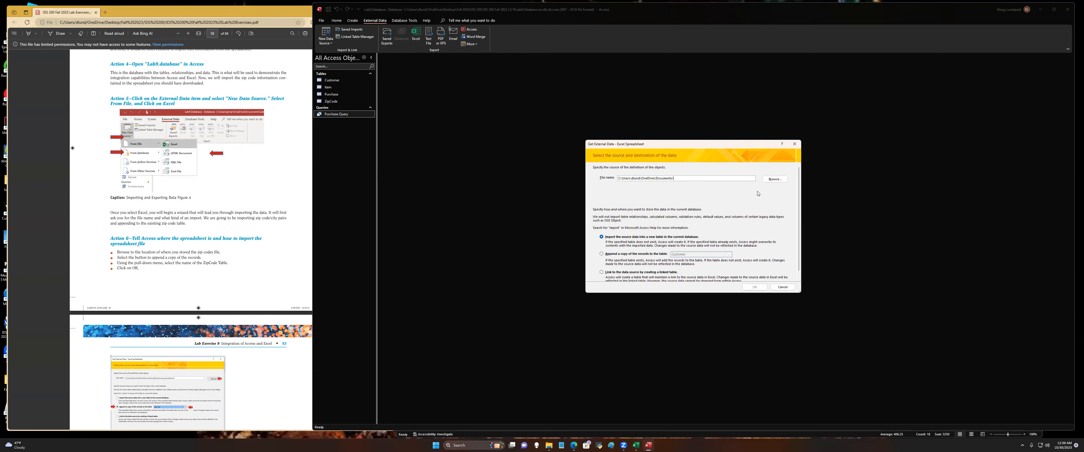
# Choose Lab9.cook.county.zip.codes from the IDS 200 Fall 2023 LX 9 folder as the import's source file
pyautogui.click(766, 181)
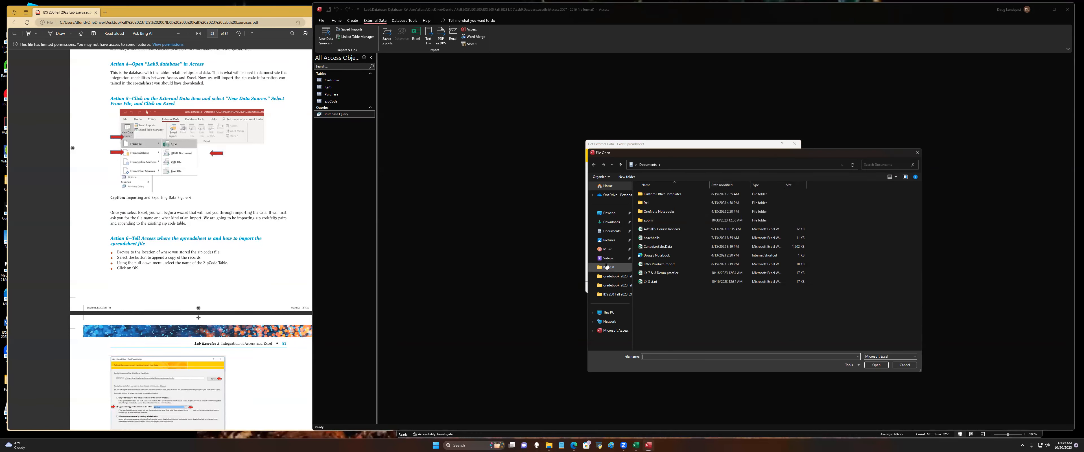
pyautogui.click(607, 266)
pyautogui.doubleClick(660, 220)
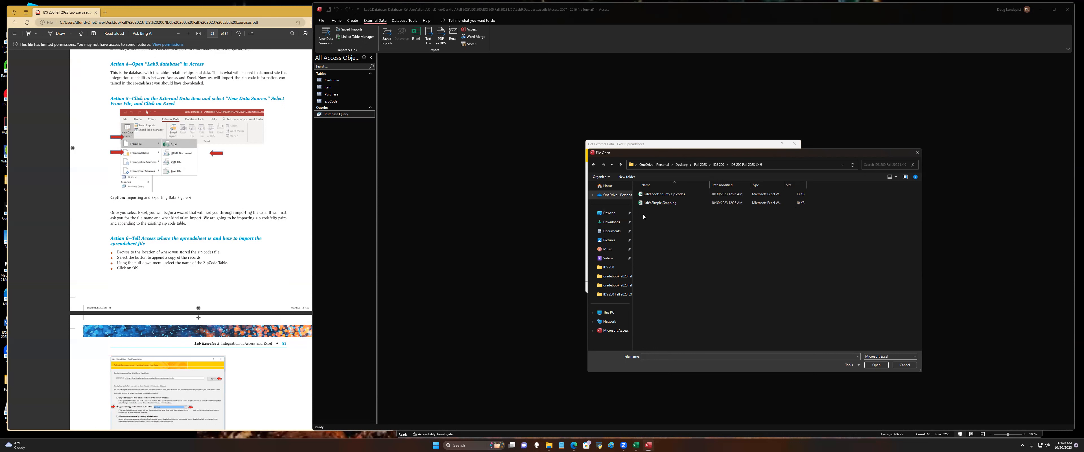
pyautogui.click(678, 197)
pyautogui.click(875, 365)
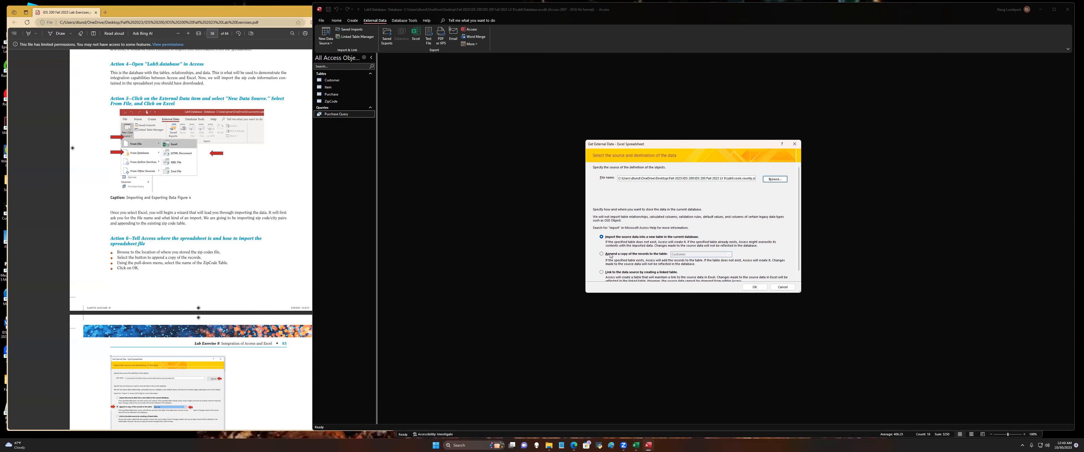
# Set the import to append a copy of the records to the ZipCode table and start the spreadsheet wizard
pyautogui.scroll(-2, 126, 337)
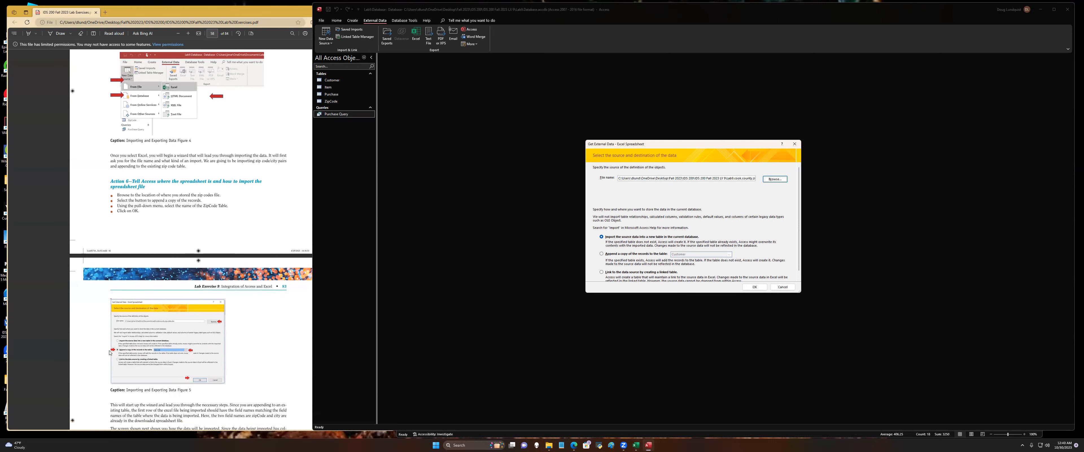
pyautogui.click(602, 254)
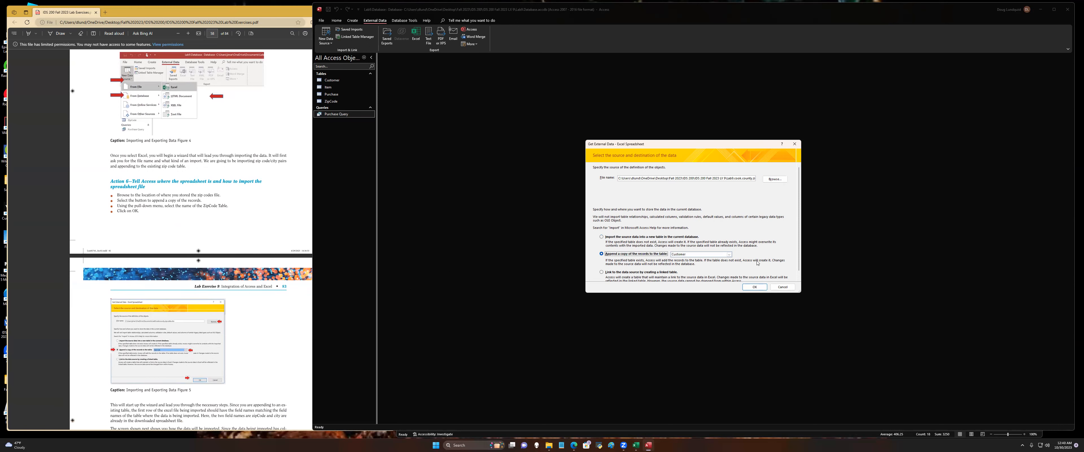
pyautogui.click(729, 254)
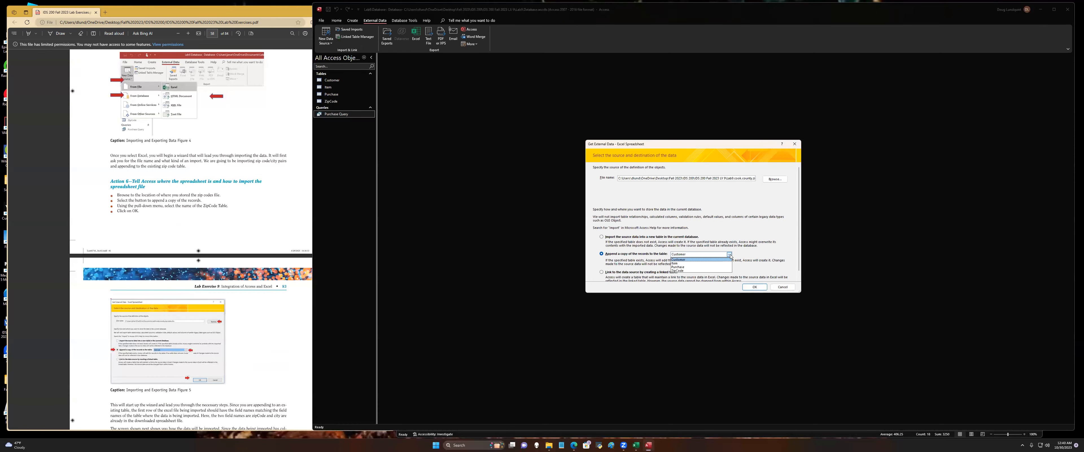
pyautogui.click(695, 271)
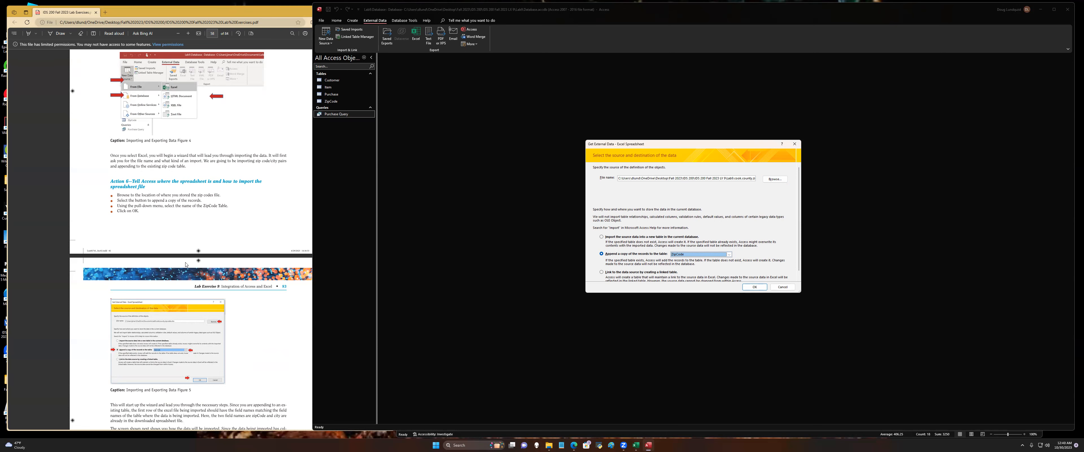
pyautogui.scroll(-3, 185, 265)
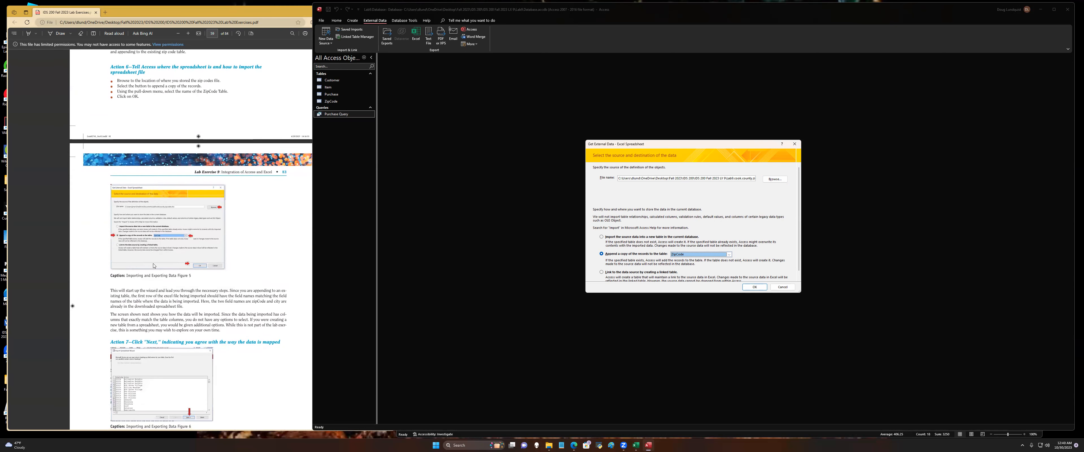
pyautogui.click(756, 286)
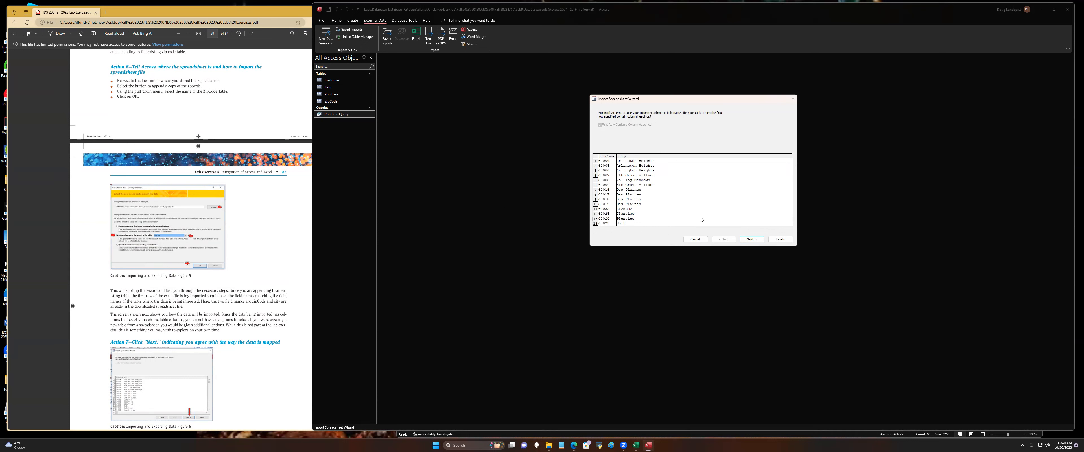
# Accept the mapped columns, finish the import into the ZipCode table, and close the wizard without saving the import steps
pyautogui.click(752, 239)
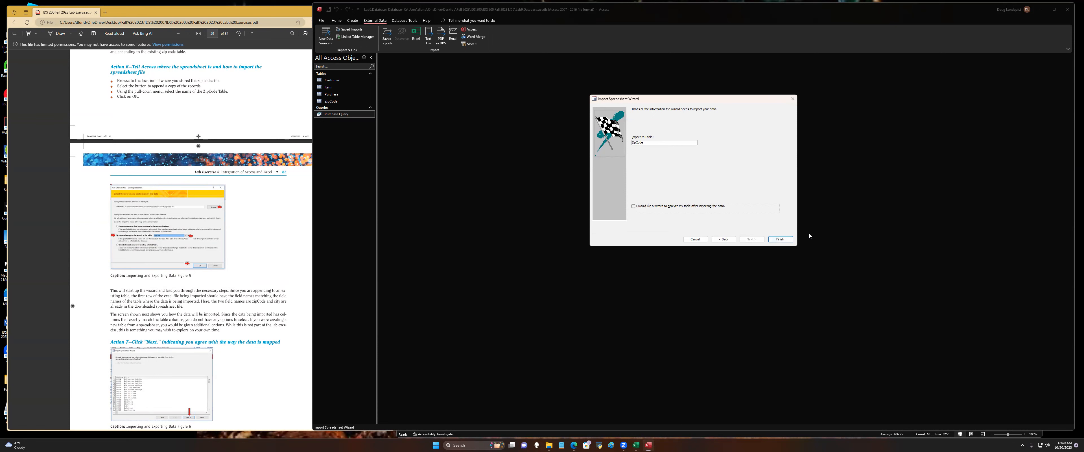
pyautogui.click(780, 239)
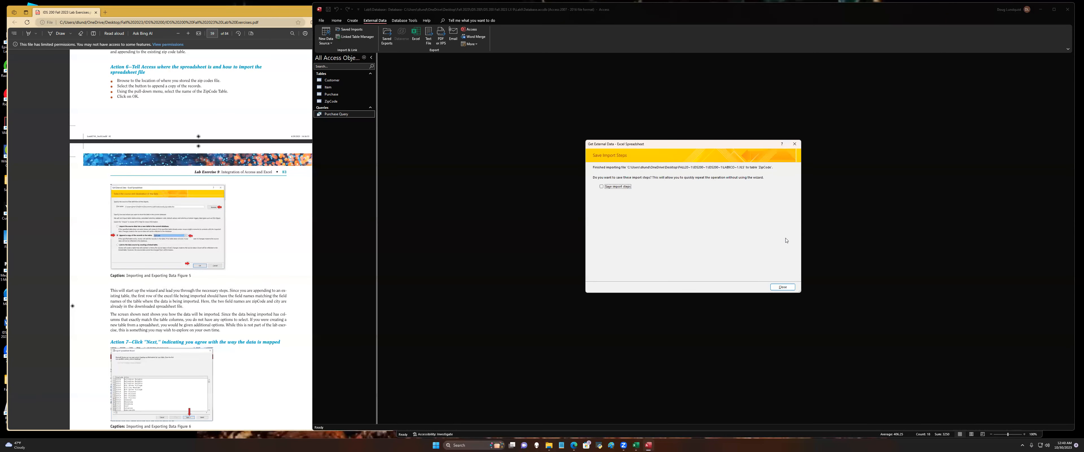
pyautogui.click(786, 287)
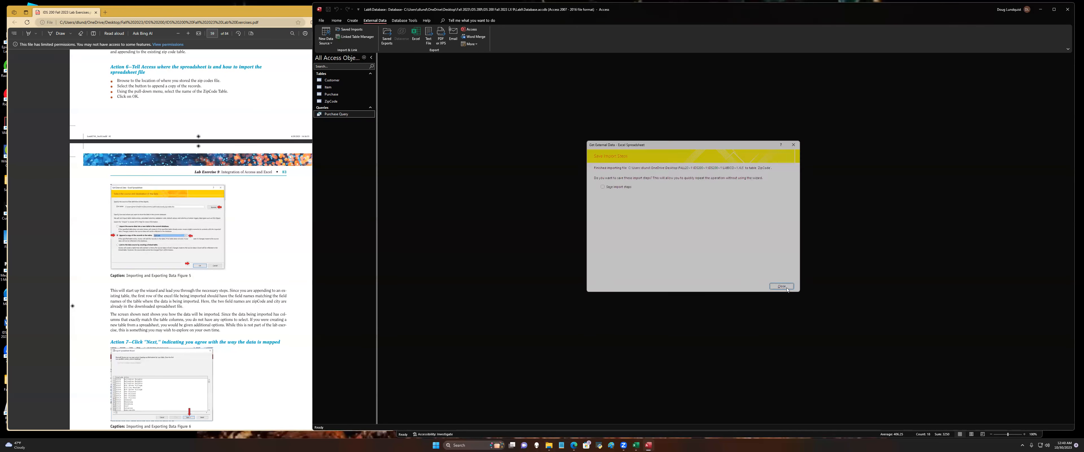
# Open the ZipCode table and look through its imported zip codes and cities
pyautogui.doubleClick(331, 101)
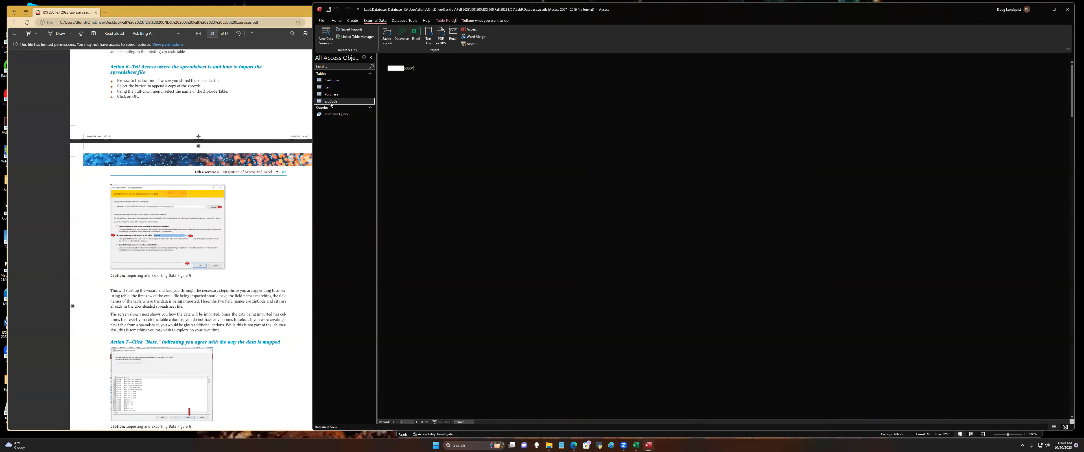
pyautogui.scroll(-17, 452, 291)
pyautogui.scroll(-20, 452, 291)
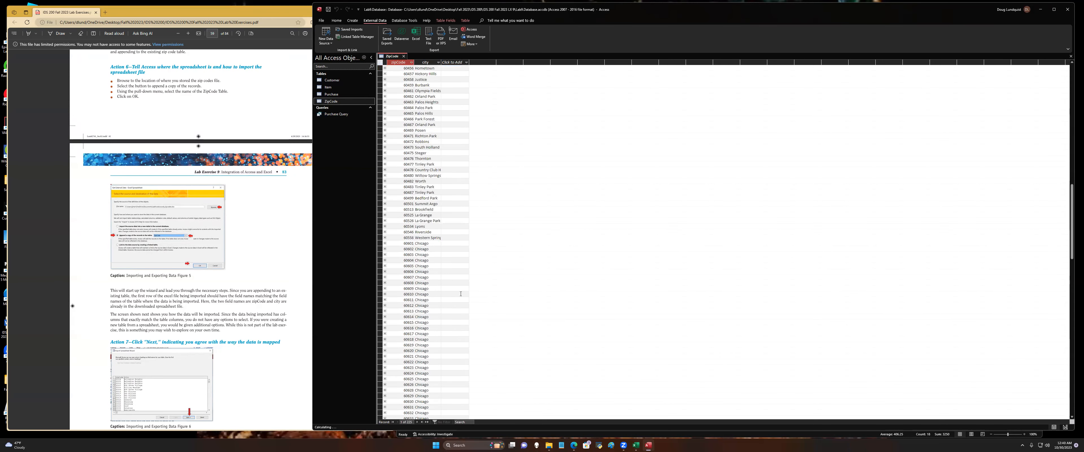
pyautogui.scroll(-15, 1074, 363)
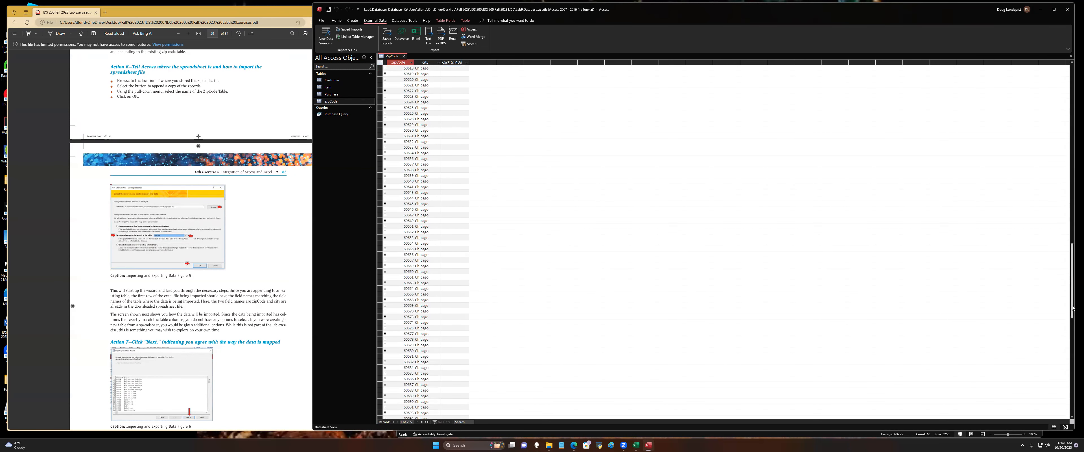
pyautogui.moveTo(1062, 347); pyautogui.dragTo(1064, 124)
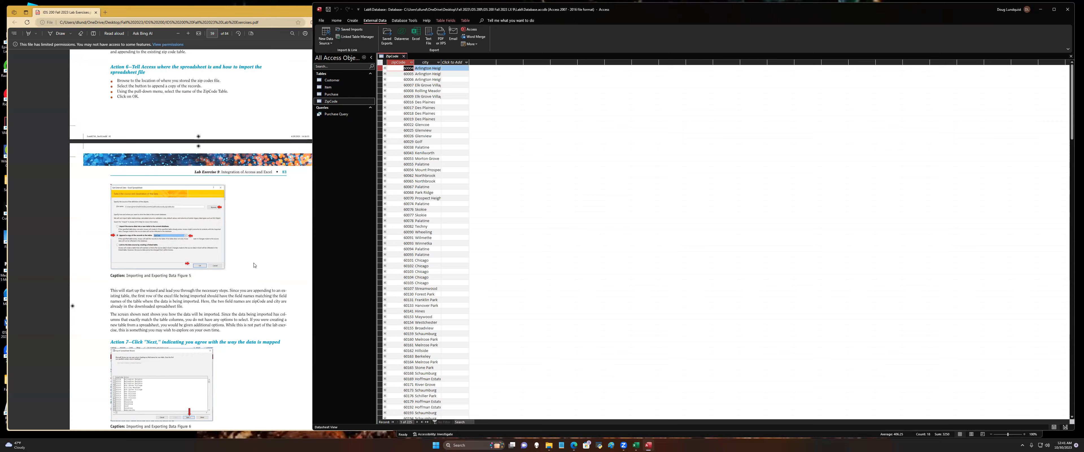
# Following Part 3 of the lab instructions, open the Purchase Query and start exporting its results to Excel
pyautogui.scroll(-6, 172, 283)
pyautogui.scroll(-10, 172, 282)
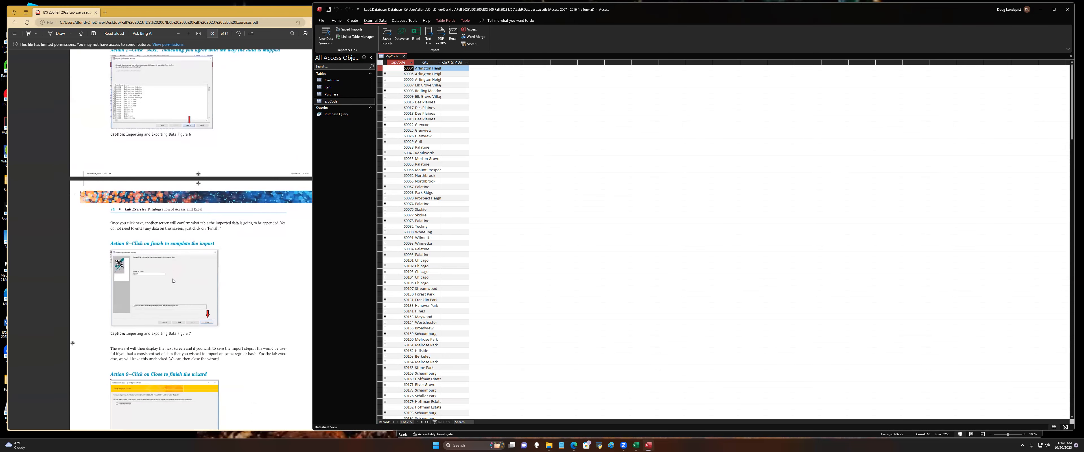
pyautogui.scroll(-5, 173, 278)
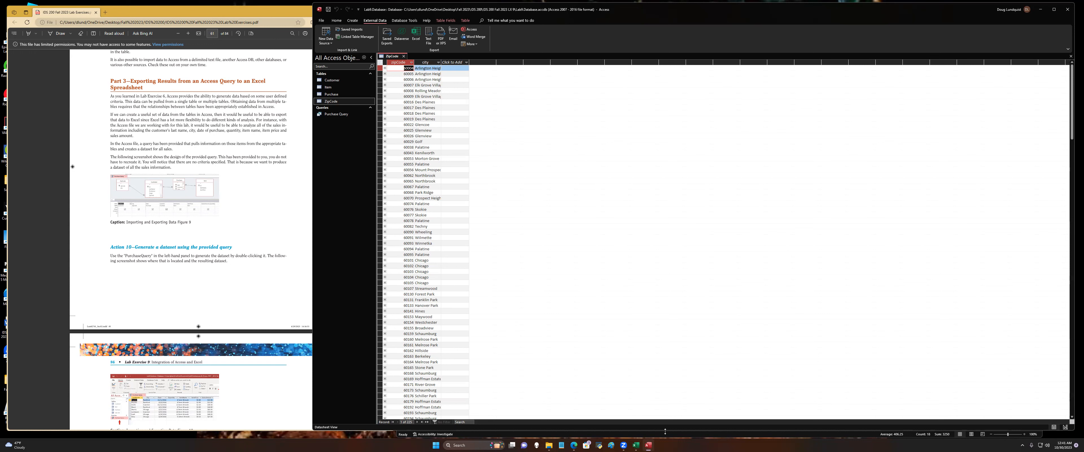
pyautogui.doubleClick(342, 115)
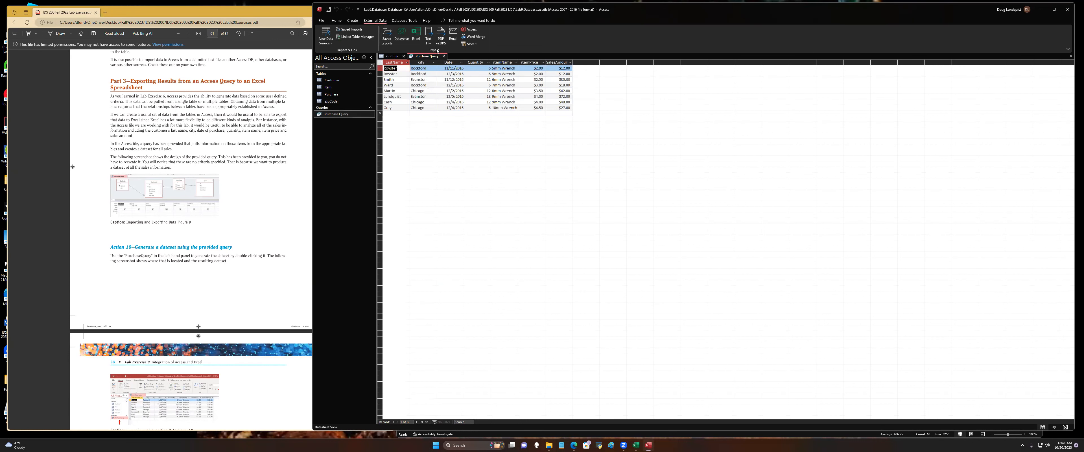
pyautogui.click(415, 37)
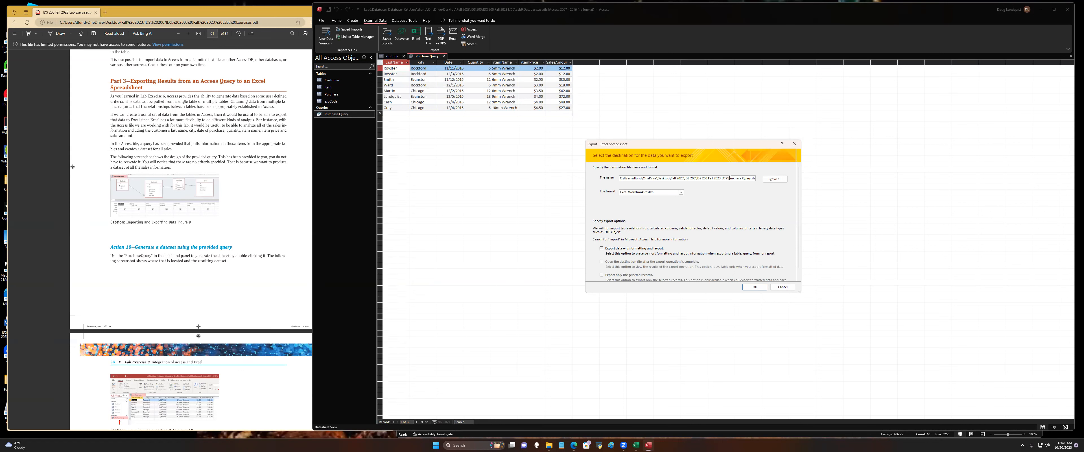
# Export the Purchase Query as an Excel Workbook with formatting and layout, opening the destination file when the export is complete
pyautogui.moveTo(729, 178); pyautogui.dragTo(754, 178)
pyautogui.scroll(-5, 152, 272)
pyautogui.scroll(-5, 164, 242)
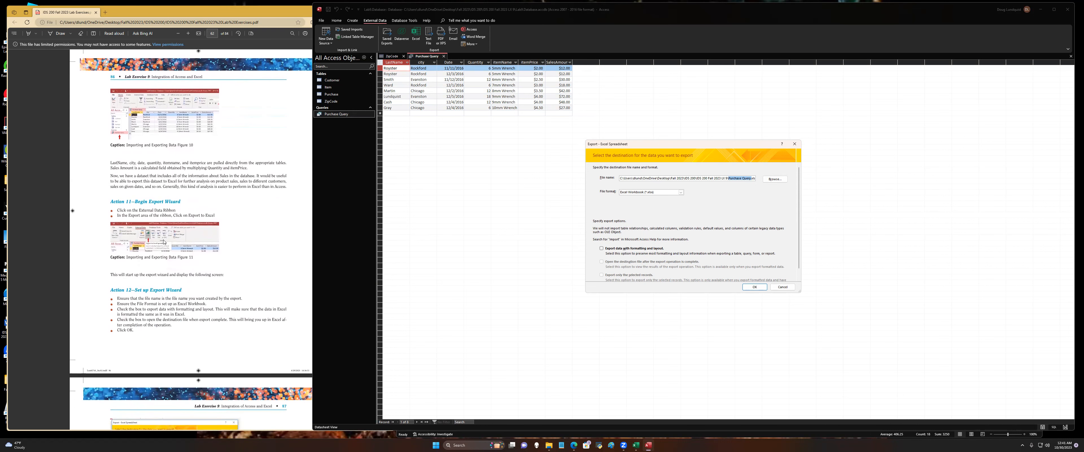
pyautogui.scroll(-2, 149, 251)
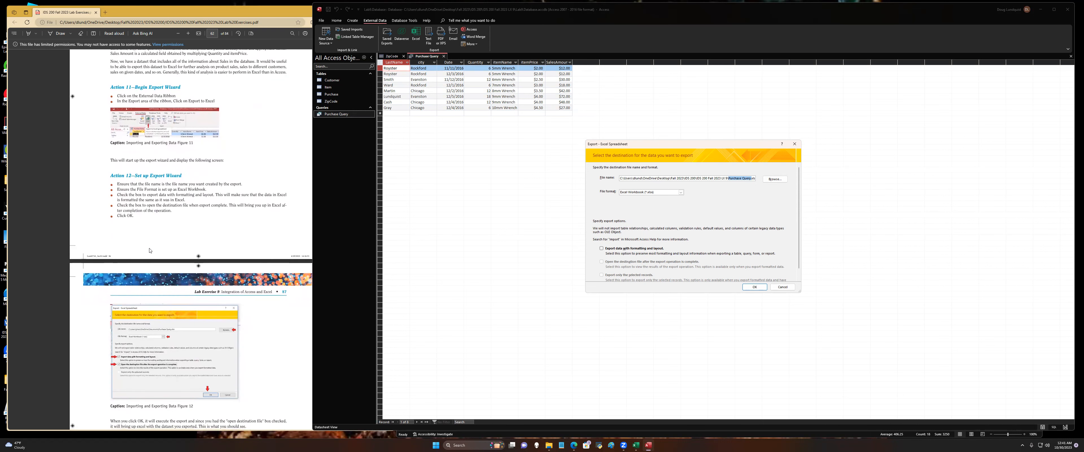
pyautogui.scroll(-3, 150, 251)
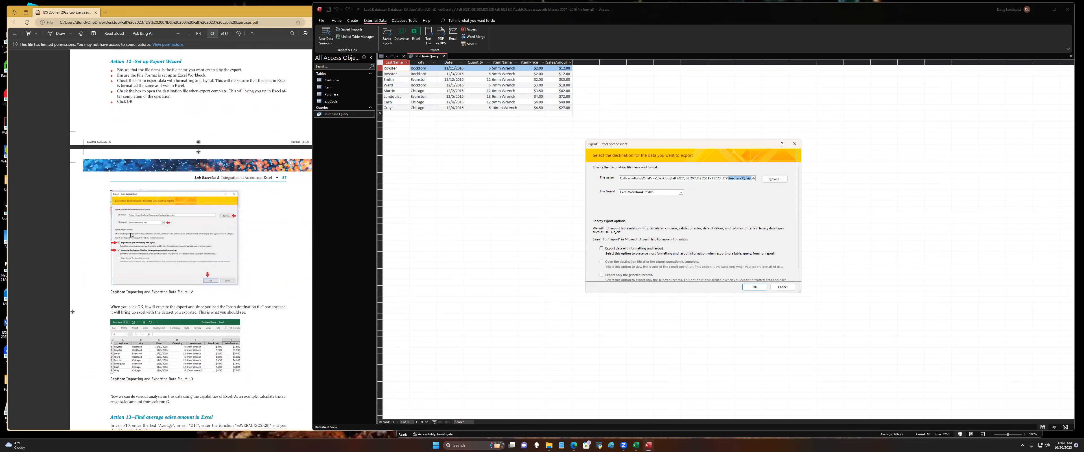
pyautogui.click(602, 249)
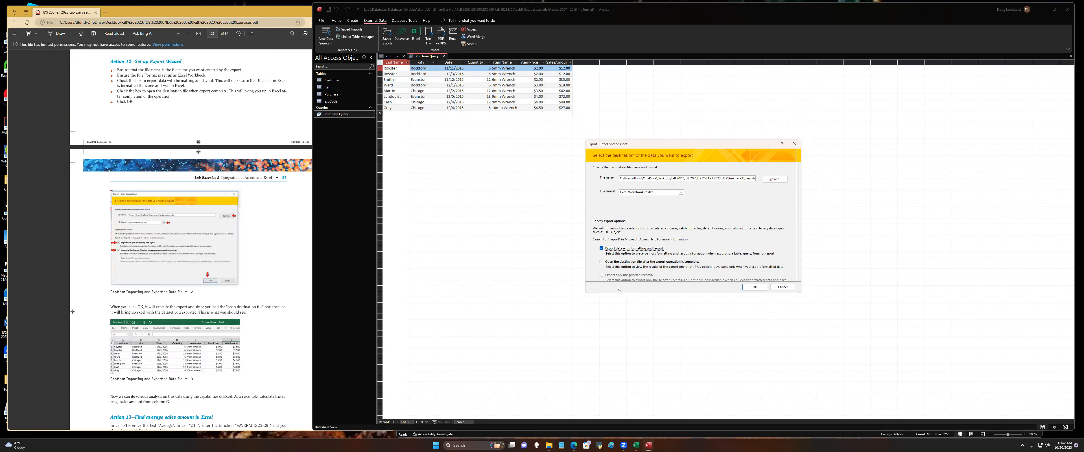
pyautogui.click(601, 262)
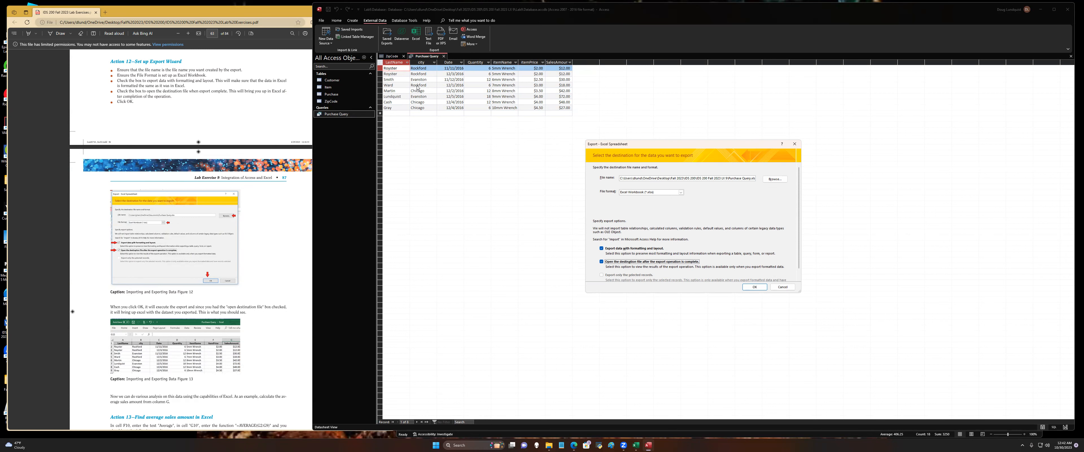
pyautogui.click(756, 286)
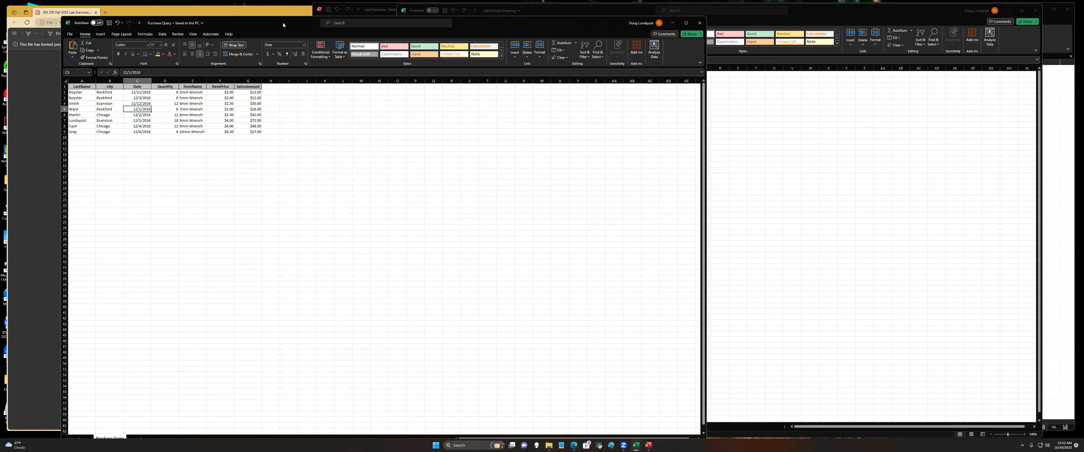
# Reposition the exported Purchase Query workbook's window and close the quarterly sales chart workbook behind it
pyautogui.moveTo(283, 22); pyautogui.dragTo(621, 14)
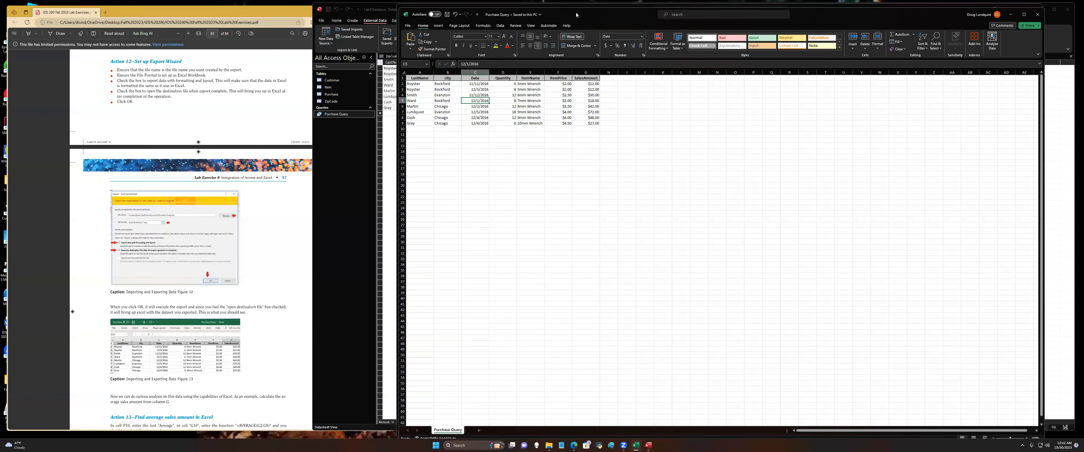
pyautogui.moveTo(576, 14); pyautogui.dragTo(531, 154)
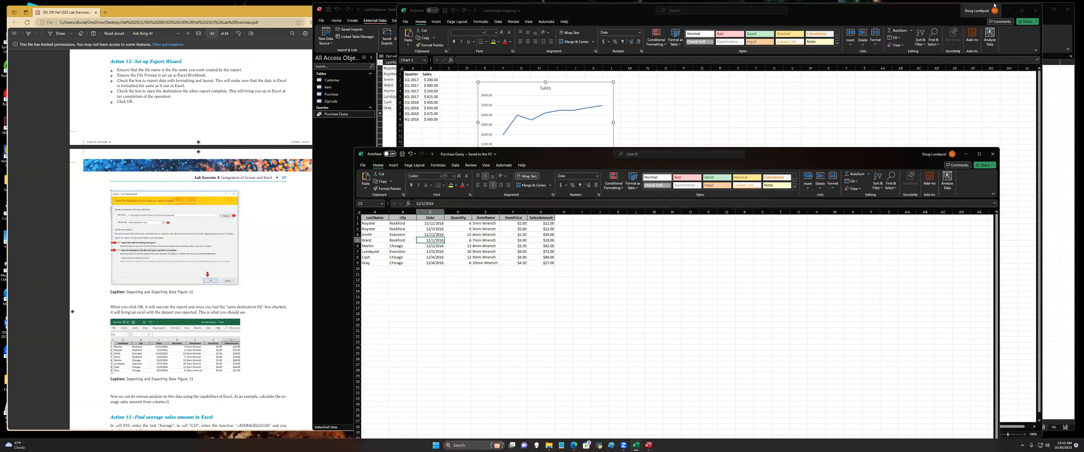
pyautogui.click(1035, 10)
pyautogui.click(526, 230)
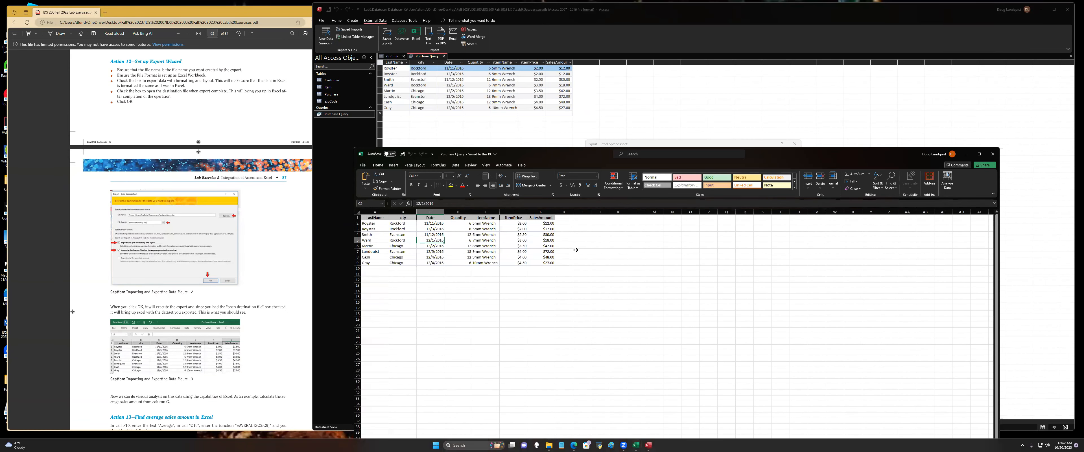
# Enter the label "Average" in cell F10 of the exported workbook, as the lab instructions direct
pyautogui.scroll(-5, 193, 353)
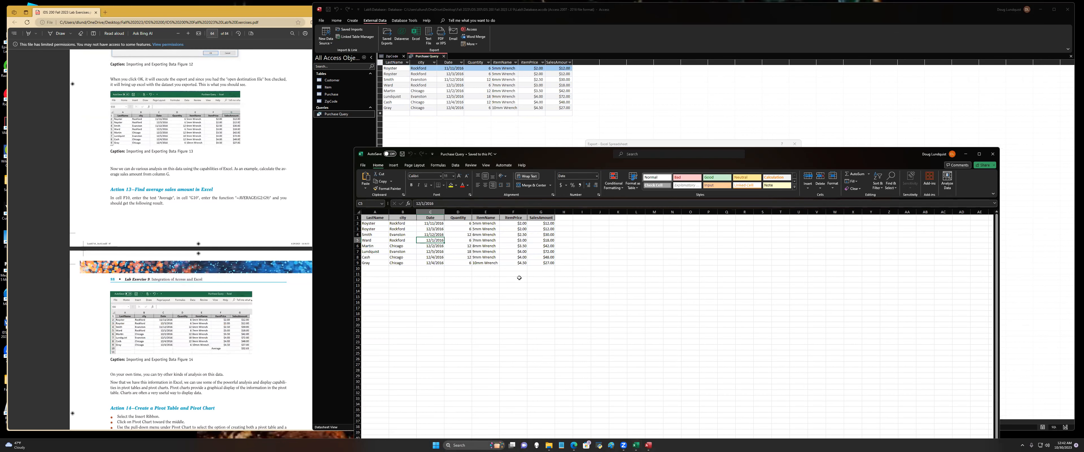
pyautogui.click(524, 270)
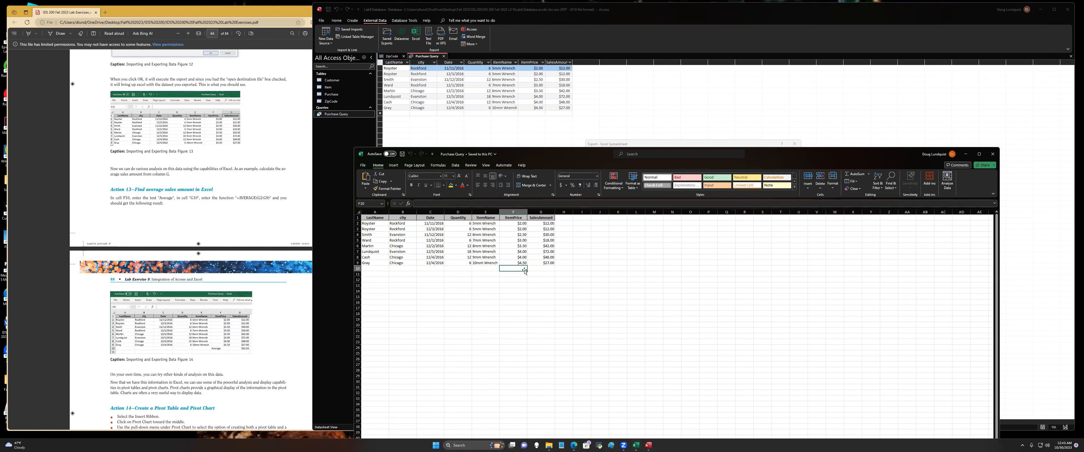
pyautogui.write('AS')
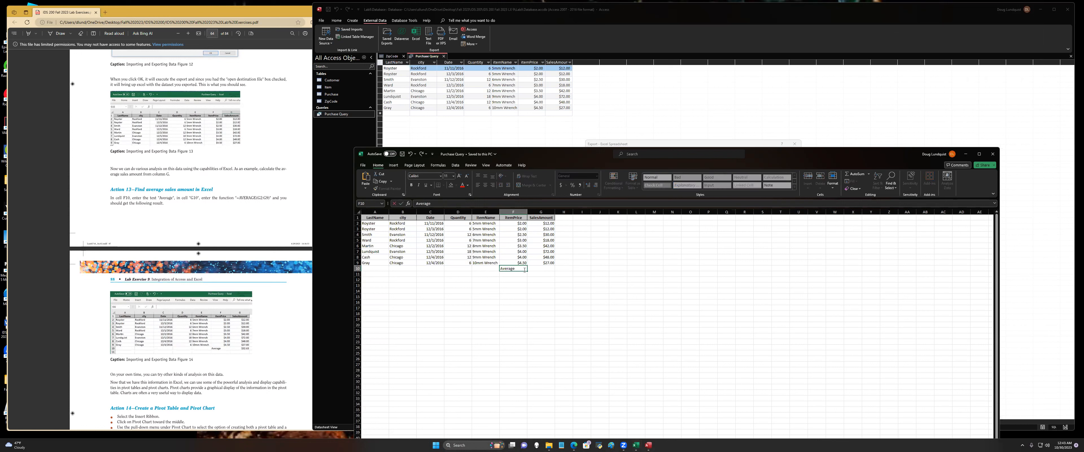
pyautogui.write('erage')
pyautogui.press('Tab')
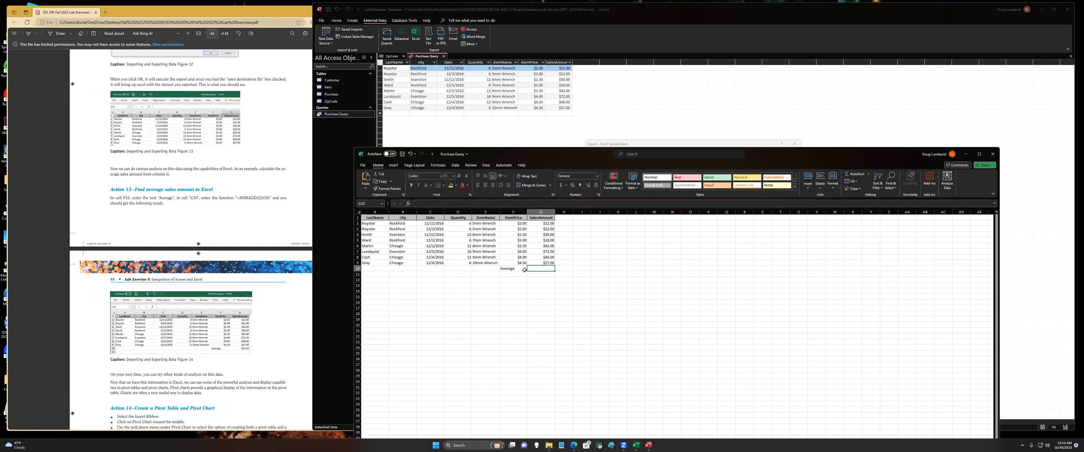
# Calculate the average sales amount in cell G10 with =AVERAGE(G2:G9), and bring up the pivot table instructions
pyautogui.write('=average(')
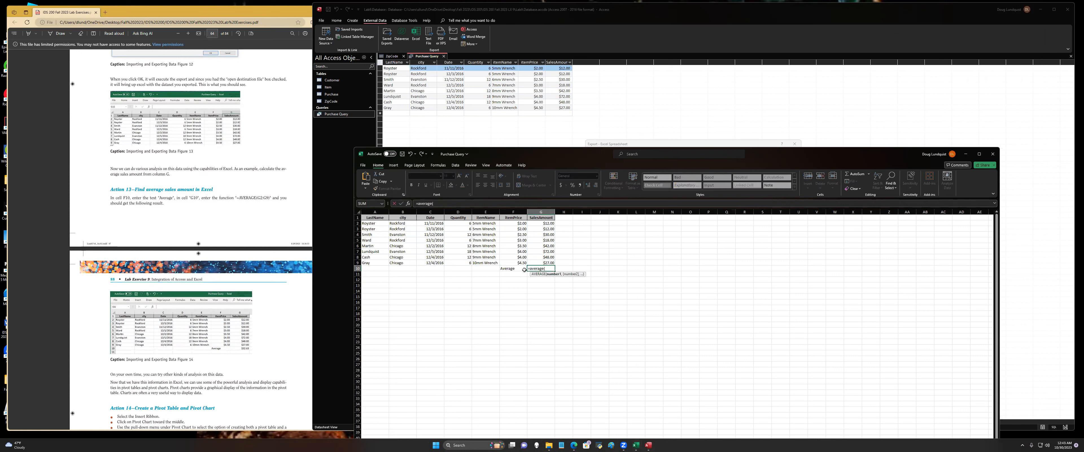
pyautogui.write('g2:g9)')
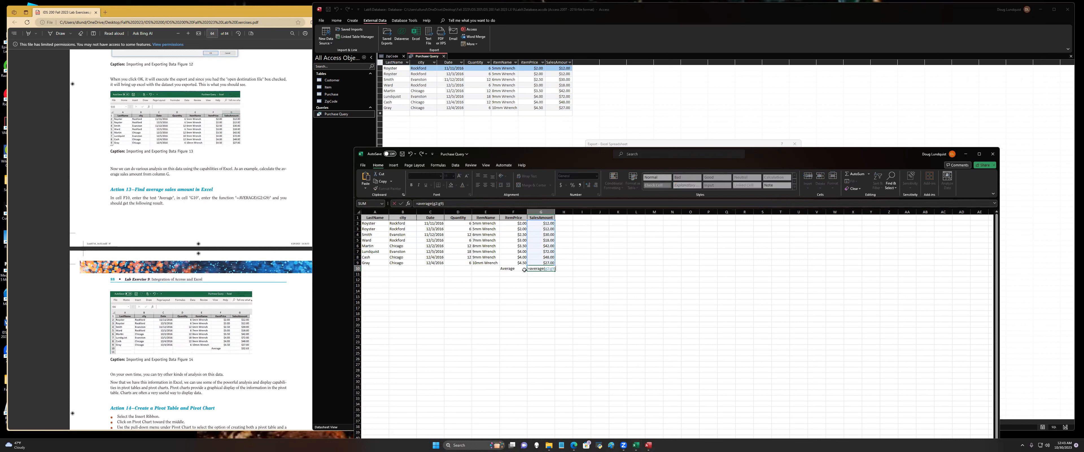
pyautogui.press('Return')
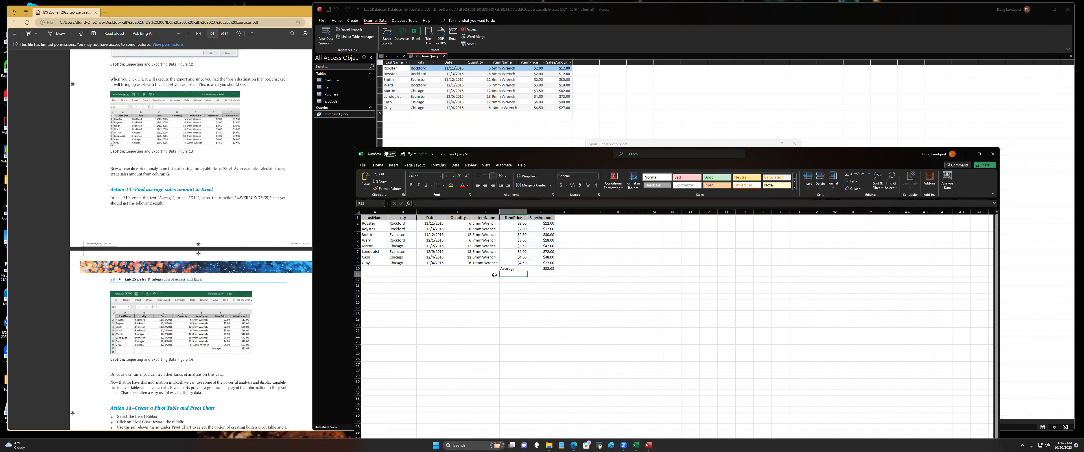
pyautogui.click(550, 268)
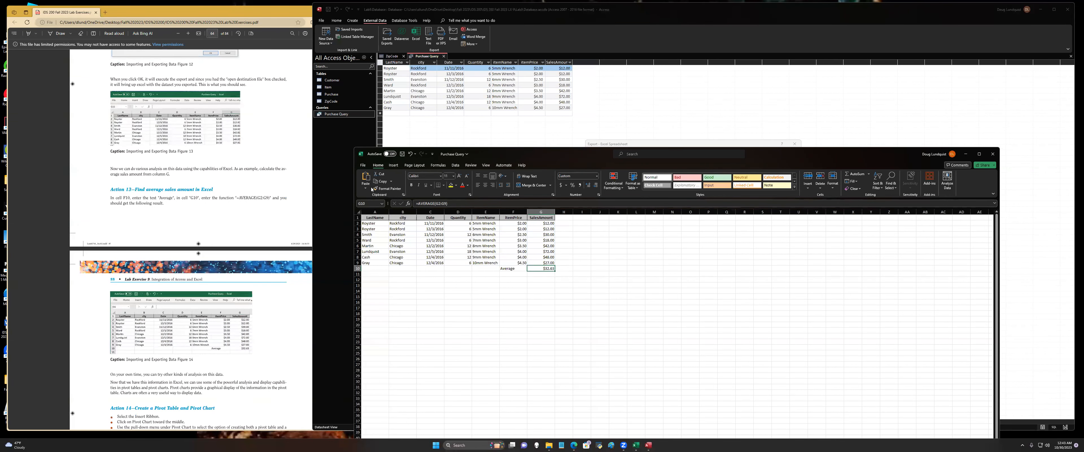
pyautogui.scroll(-5, 231, 198)
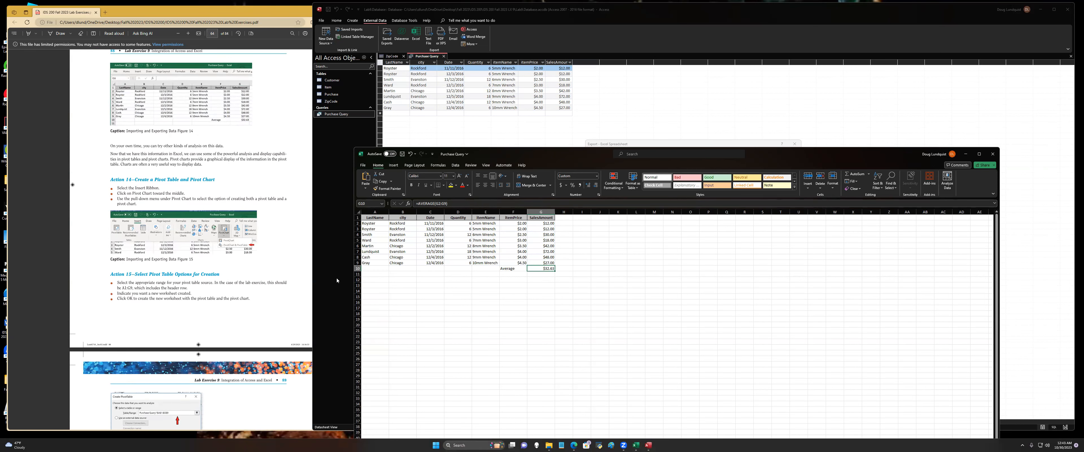
# Insert a pivot chart with pivot table on a new worksheet, using range A1:G9 of the Purchase Query sheet as the source
pyautogui.click(394, 165)
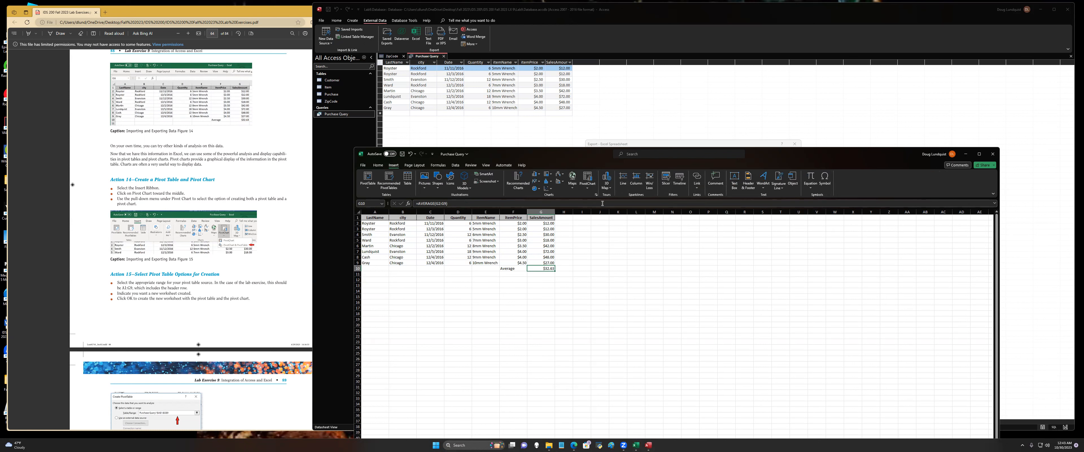
pyautogui.click(589, 188)
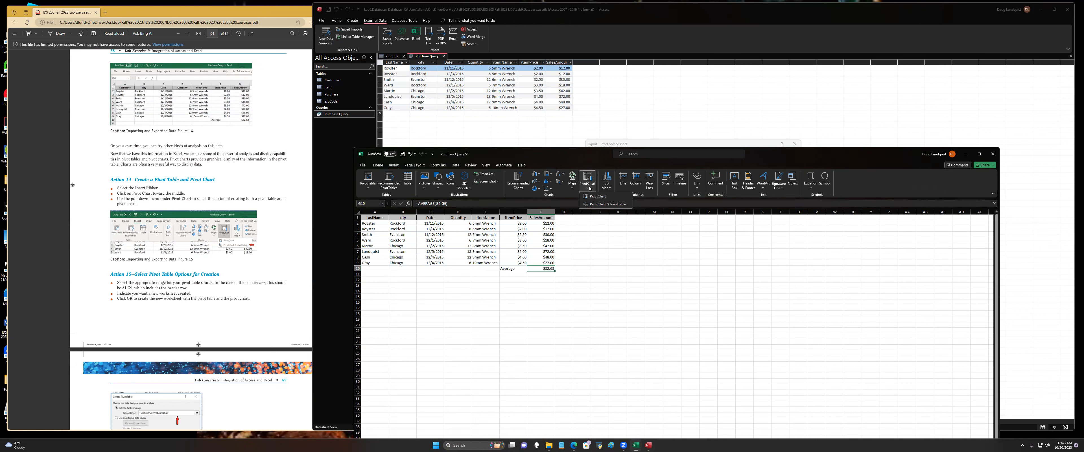
pyautogui.click(588, 204)
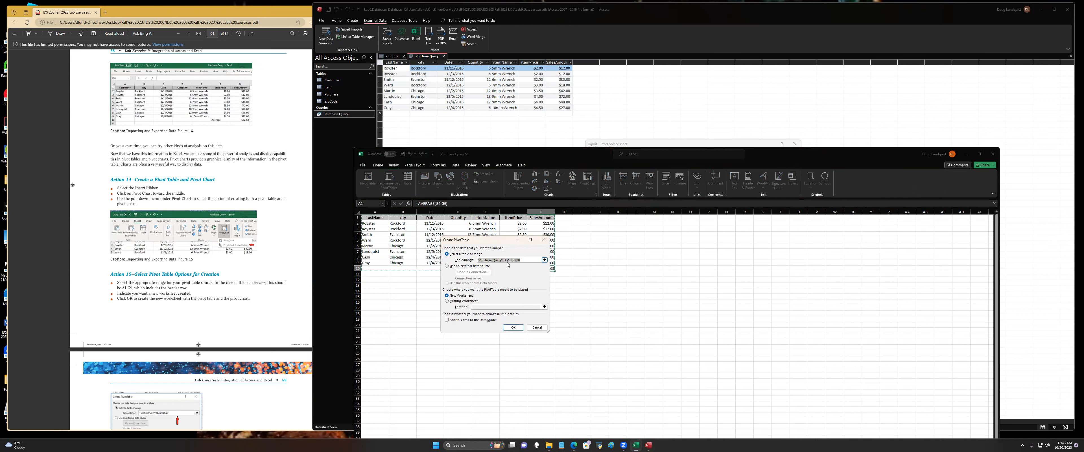
pyautogui.click(524, 262)
pyautogui.click(520, 255)
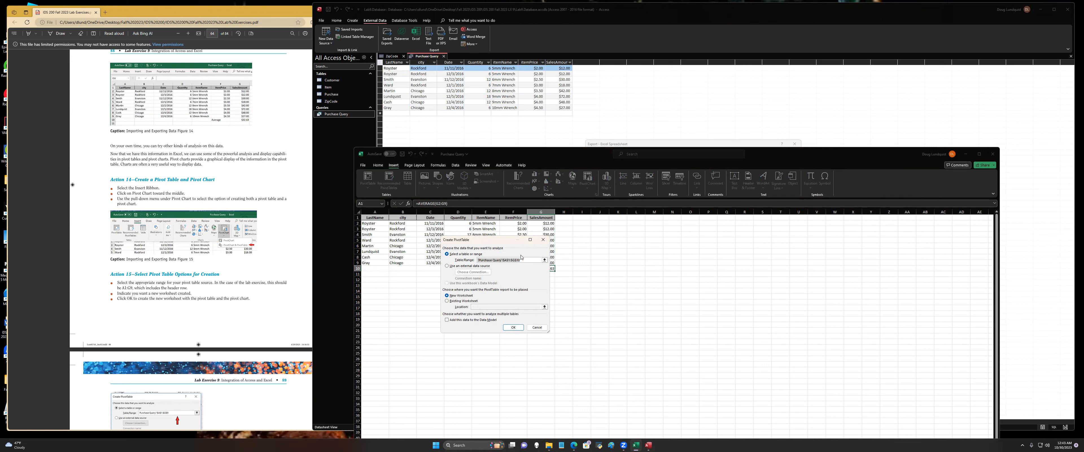
pyautogui.click(523, 259)
pyautogui.click(515, 328)
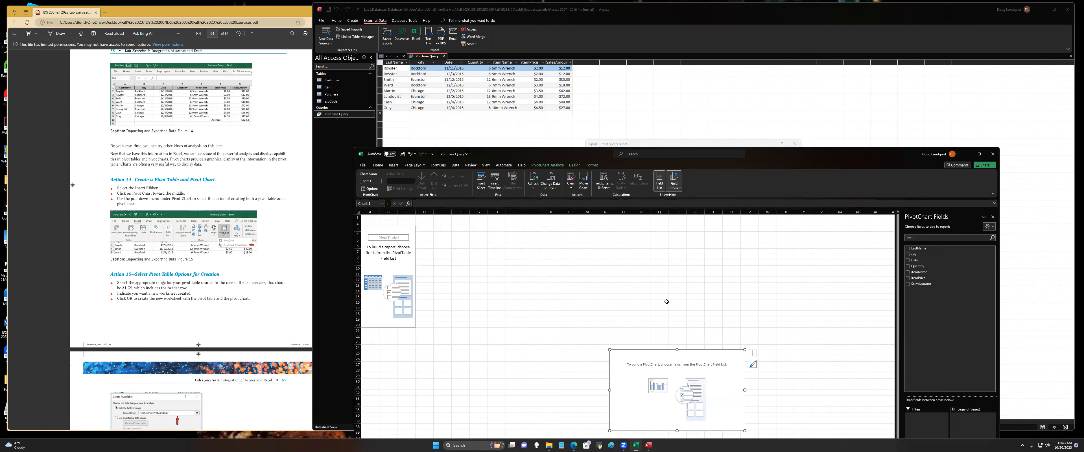
# Lay out the pivot chart with SalesAmount as values, city as the axis and ItemName as the legend, as the lab directs
pyautogui.scroll(-10, 297, 245)
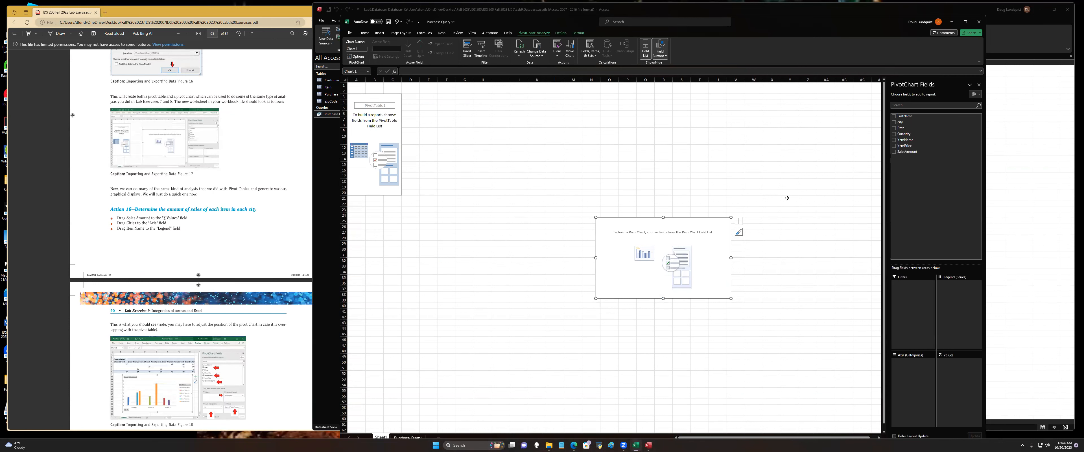
pyautogui.moveTo(904, 153); pyautogui.dragTo(960, 389)
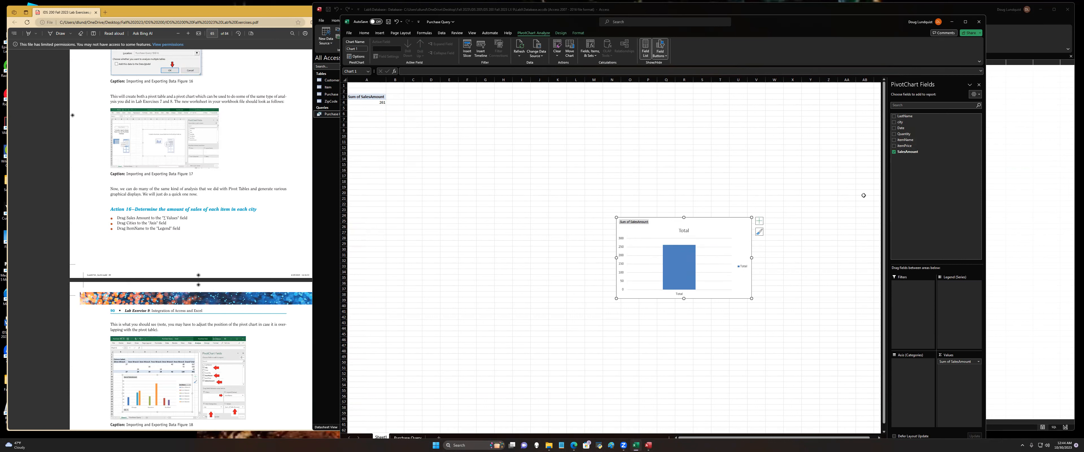
pyautogui.moveTo(901, 123); pyautogui.dragTo(912, 379)
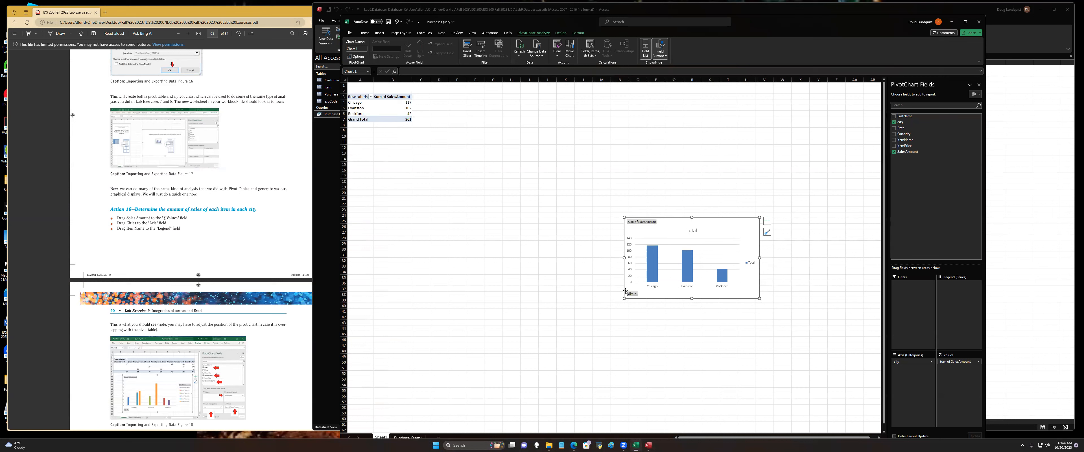
pyautogui.moveTo(626, 290); pyautogui.dragTo(606, 290)
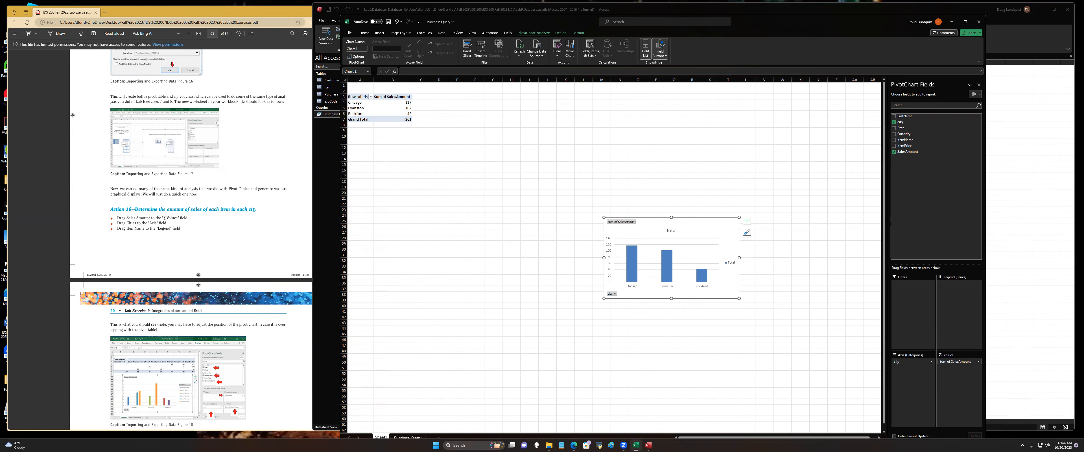
pyautogui.moveTo(905, 141); pyautogui.dragTo(967, 317)
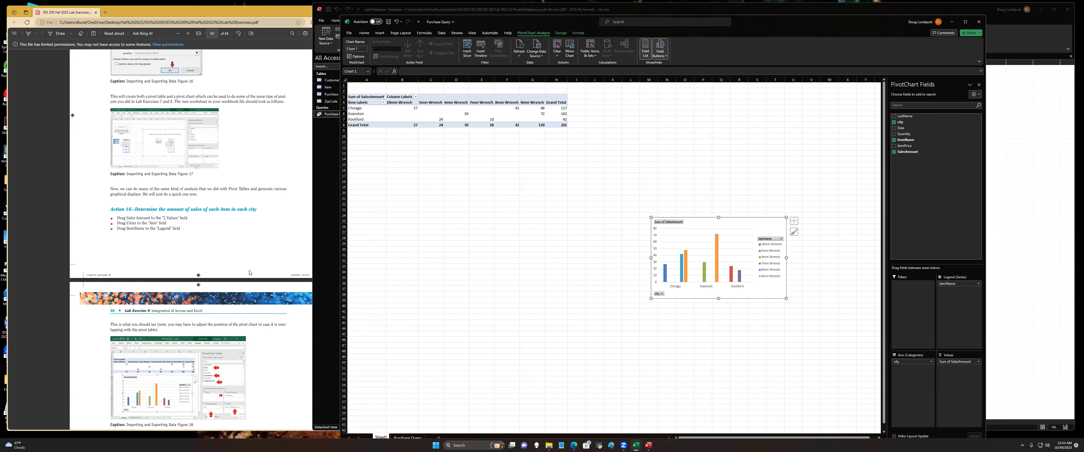
pyautogui.scroll(-5, 250, 273)
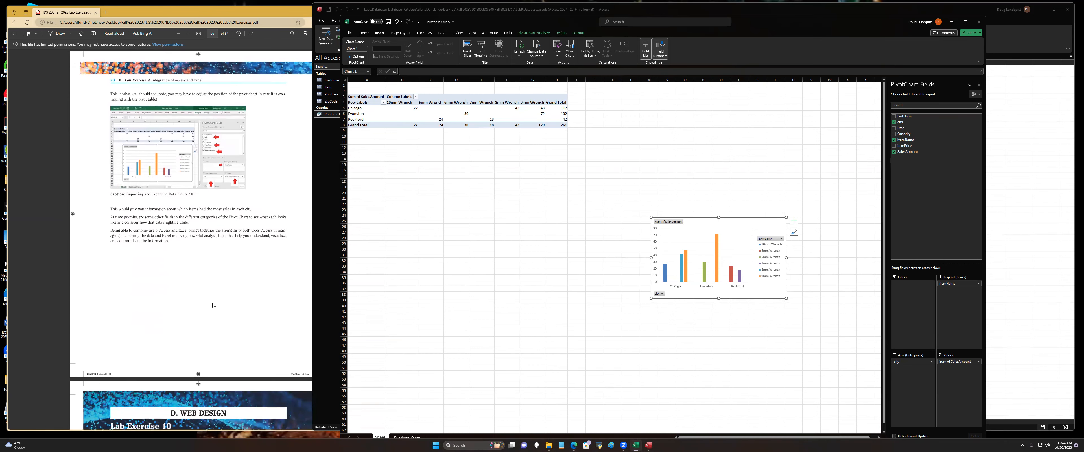
pyautogui.scroll(3, 236, 261)
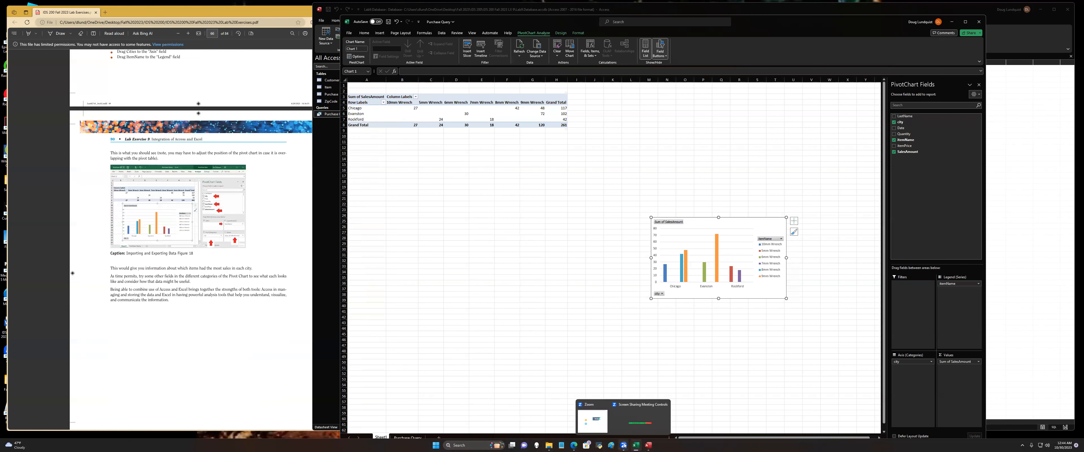
pyautogui.click(598, 395)
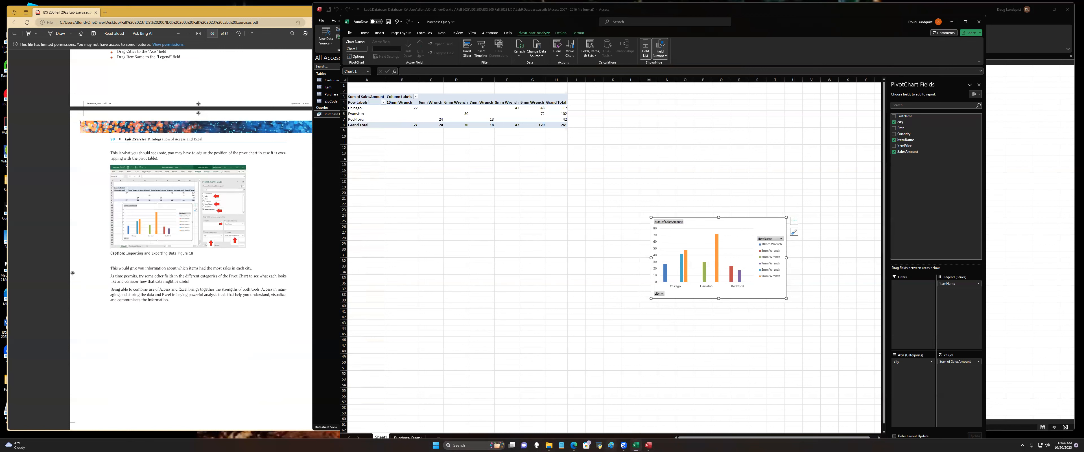